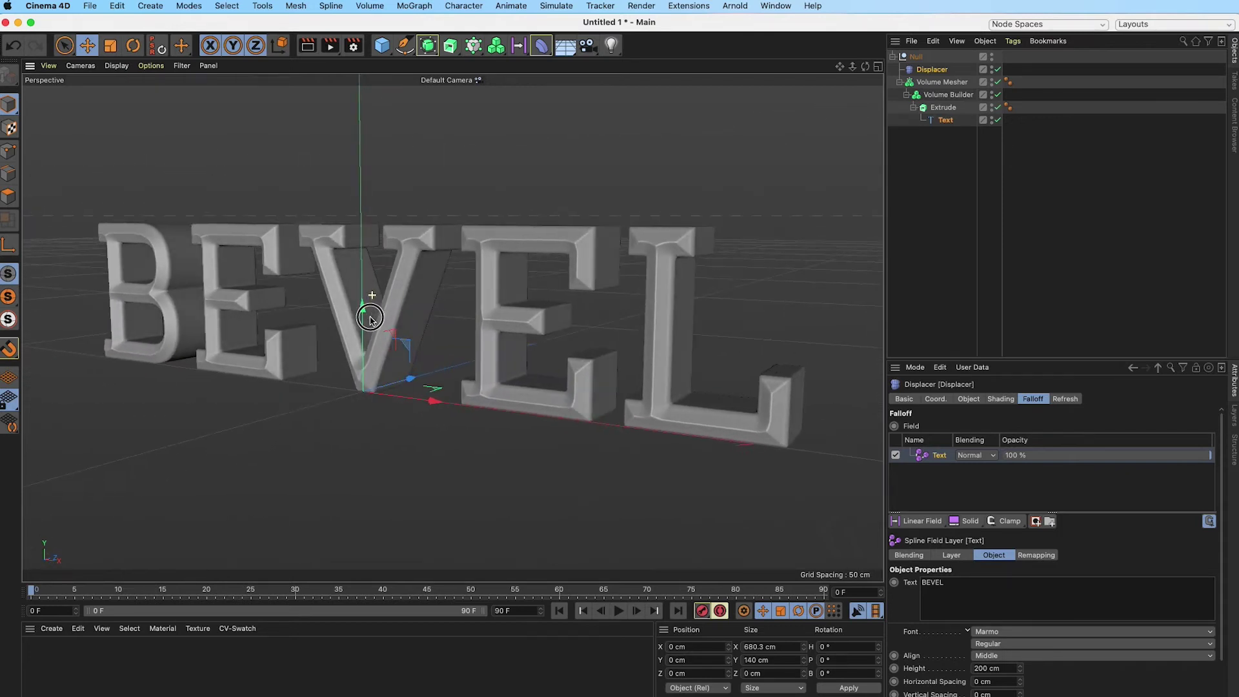
- Try the Menlo and then the Kefa font on the BEVEL text
left_click(1015, 631)
left_click(1015, 645)
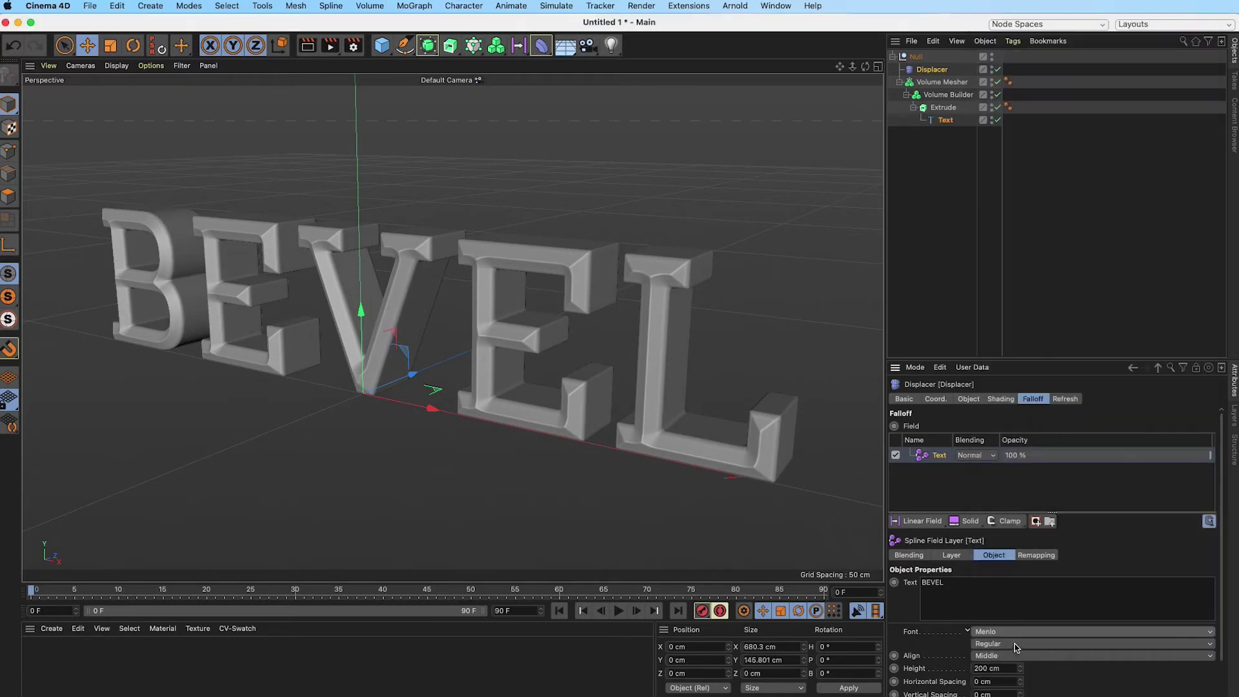
left_click_drag(445, 316, 423, 299, "alt")
left_click(1048, 631)
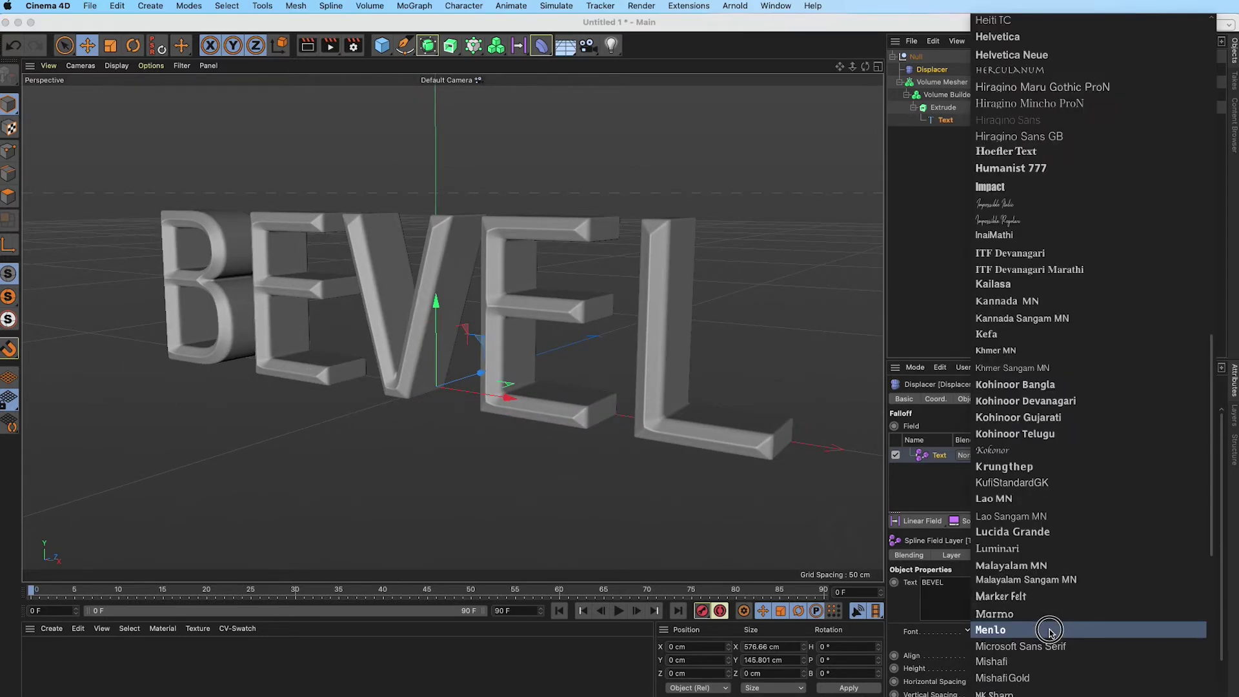
left_click(1006, 334)
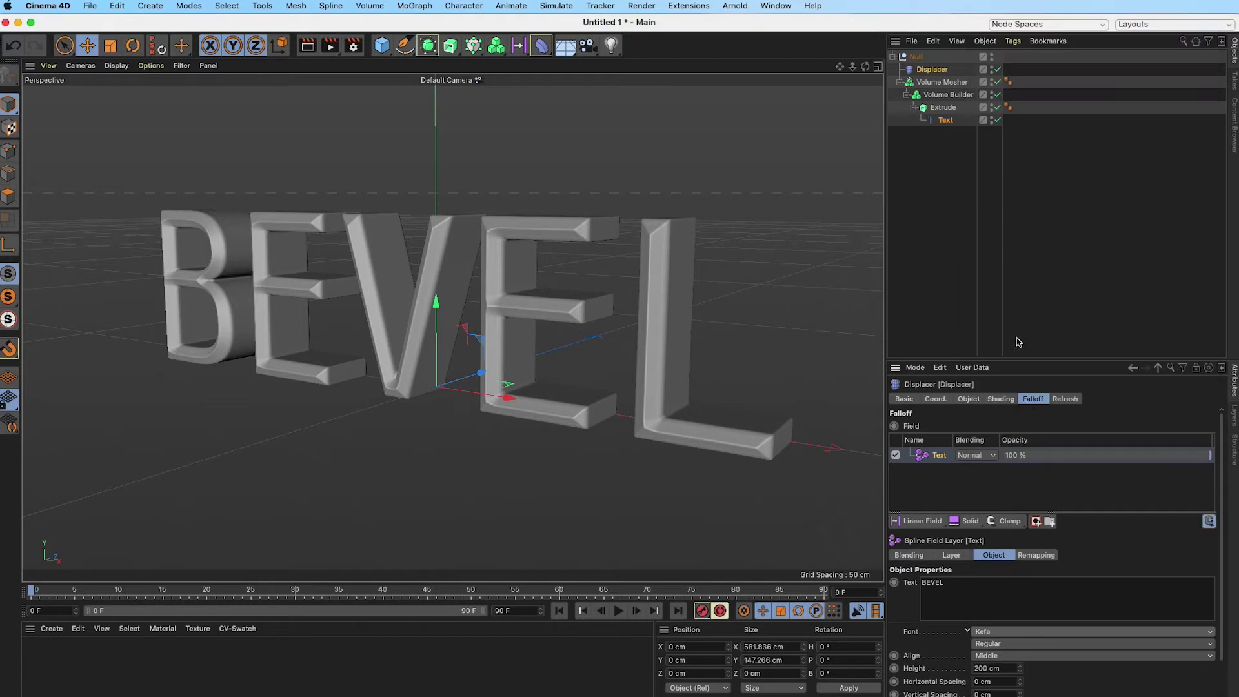
- Set the BEVEL text's font to Open Sans
left_click(1051, 633)
scroll(1051, 631, "down", 10)
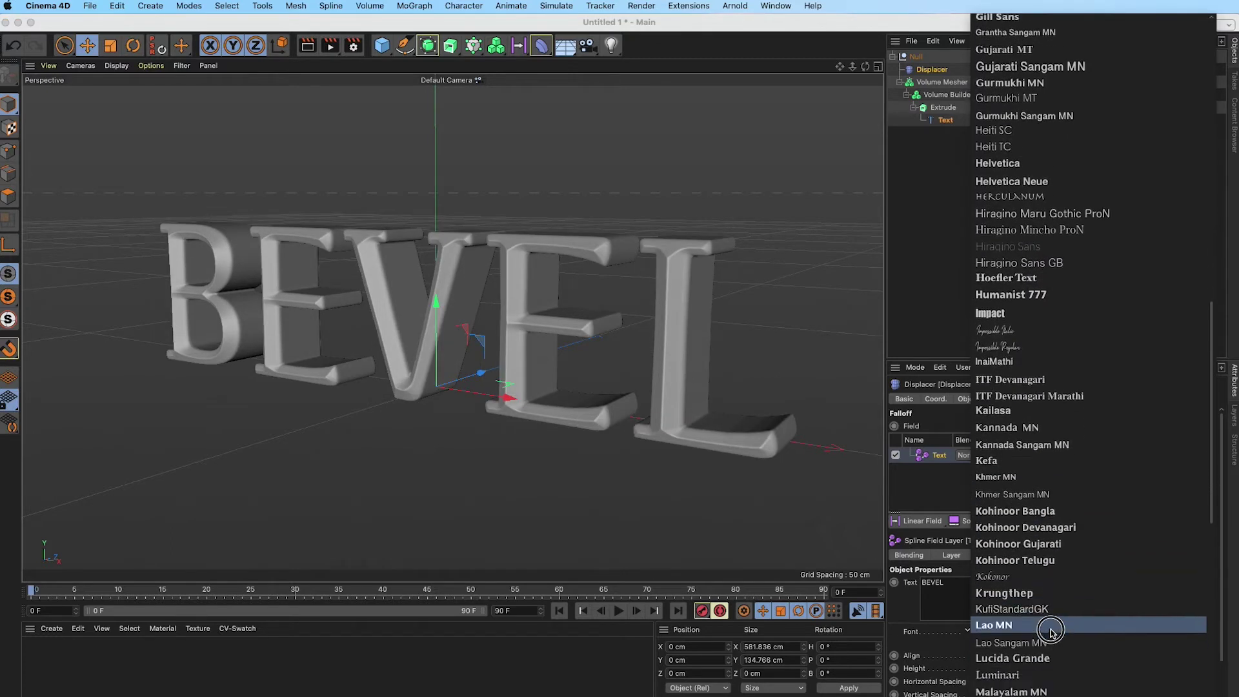
scroll(1051, 629, "down", 1)
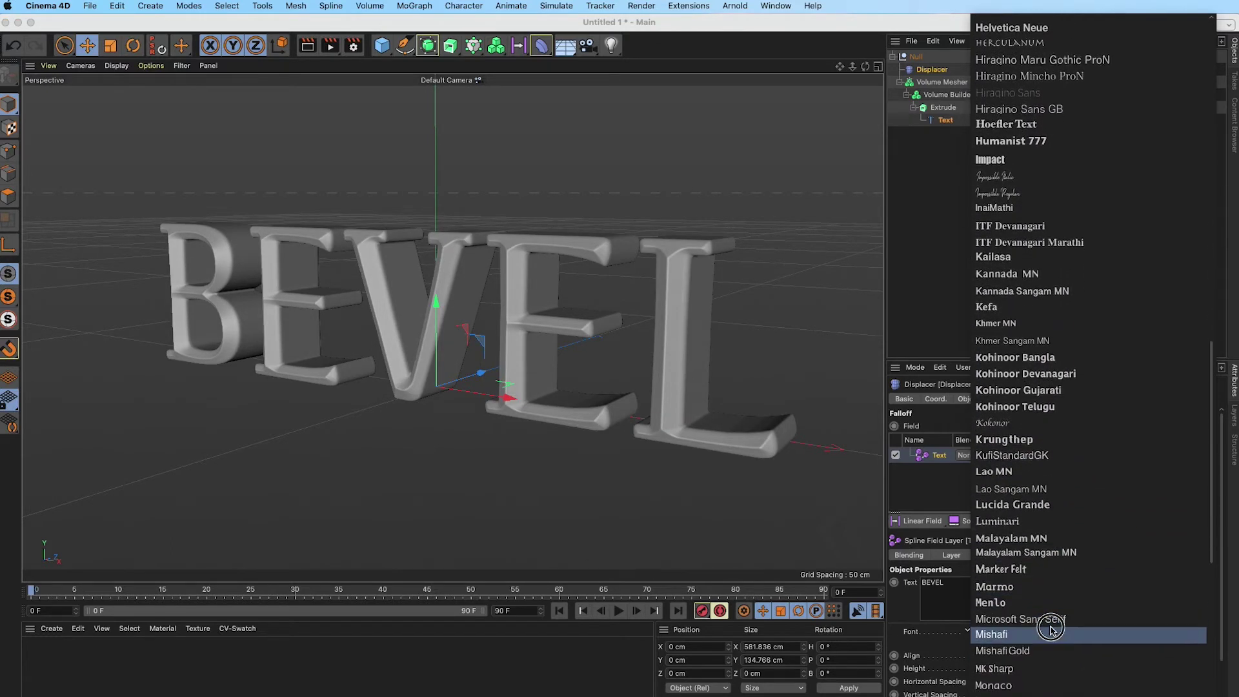
scroll(1051, 629, "down", 6)
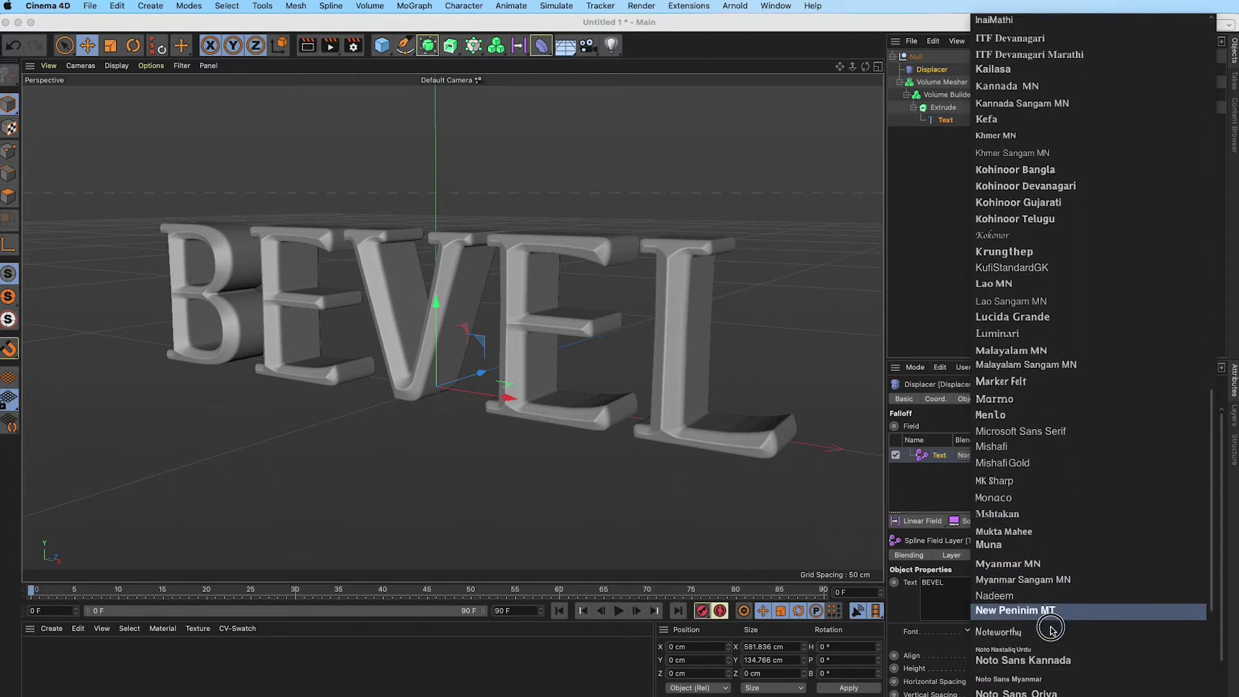
scroll(1050, 629, "down", 4)
left_click(1050, 629)
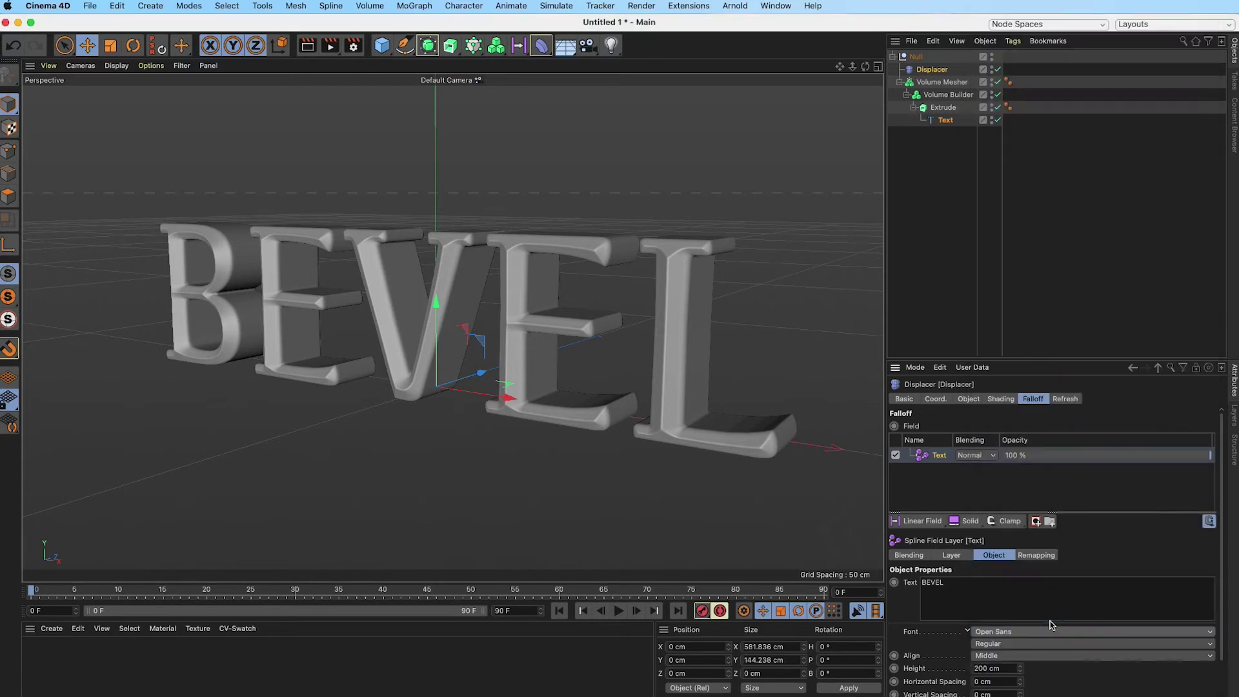
left_click(93, 7)
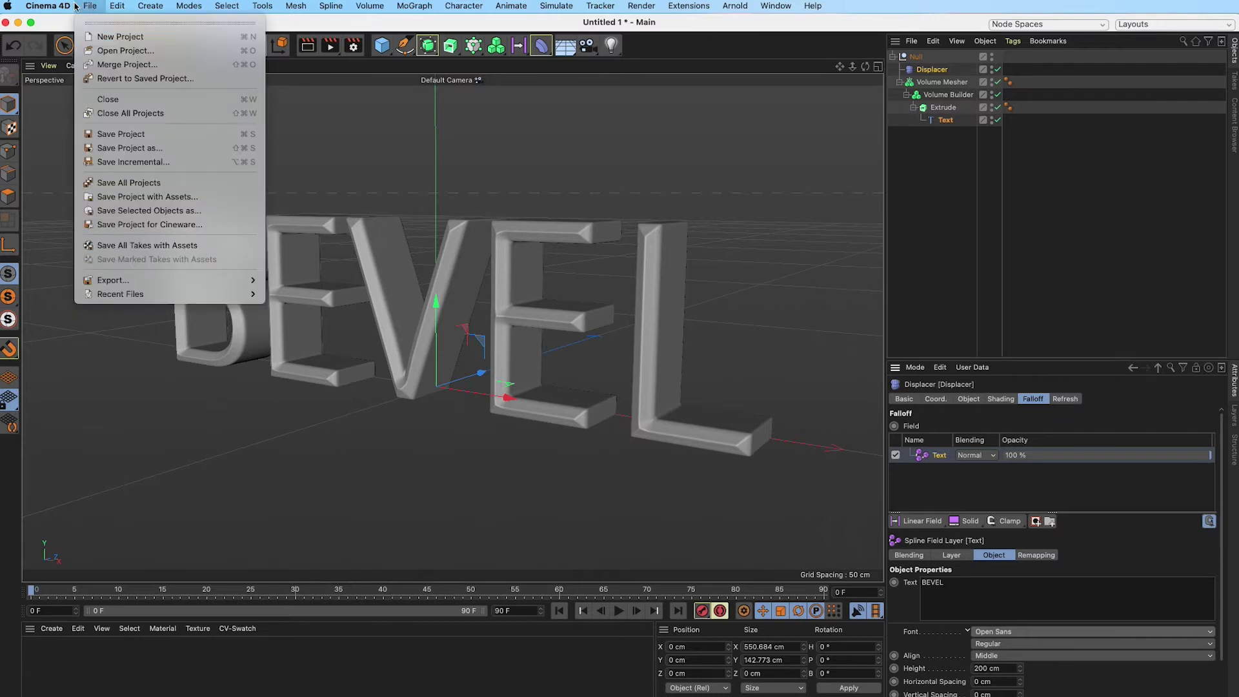
- Start a new project and add a Text spline reading BEVEL
left_click(120, 37)
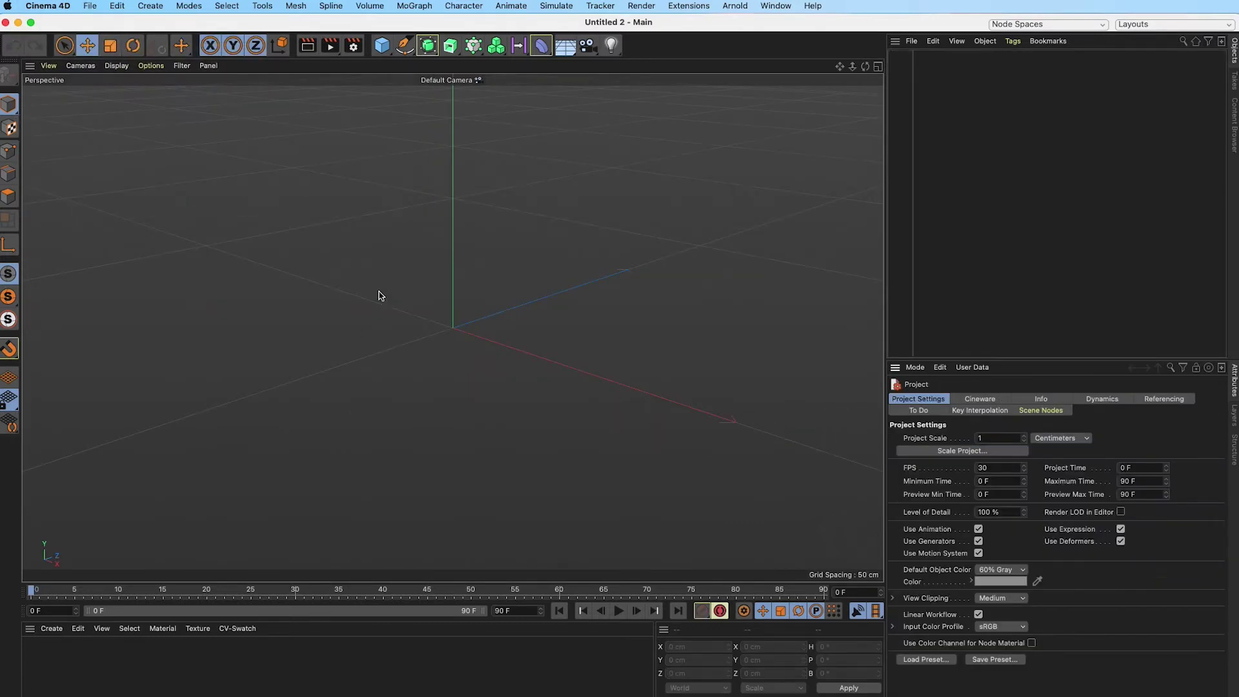
left_click(403, 48)
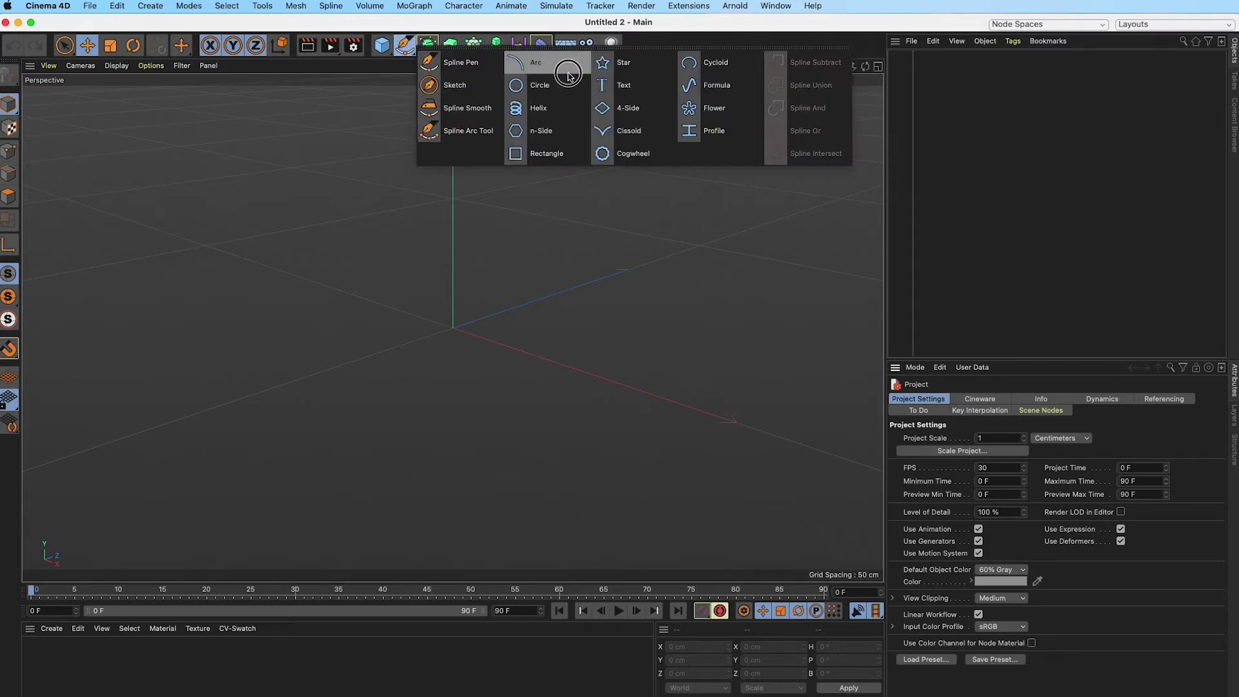
left_click(618, 89)
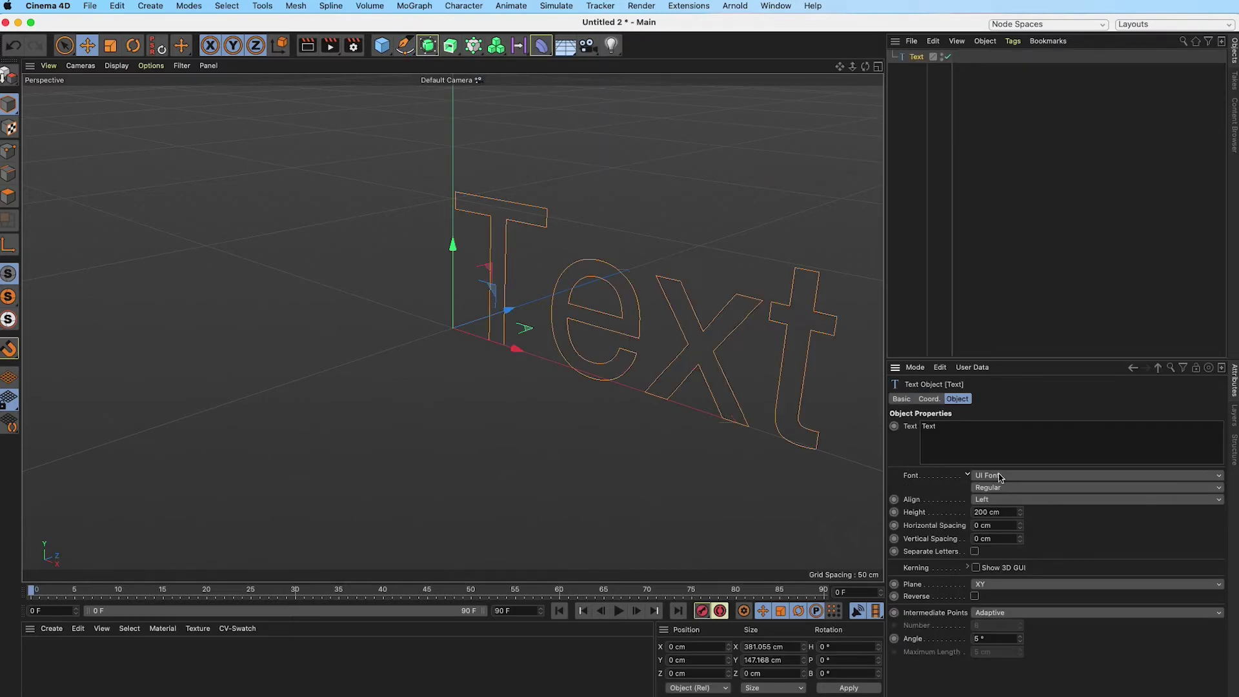
left_click_drag(948, 424, 881, 427)
left_click(1044, 521)
- Set the text spline's font to Rockwell with Middle alignment
left_click(1037, 477)
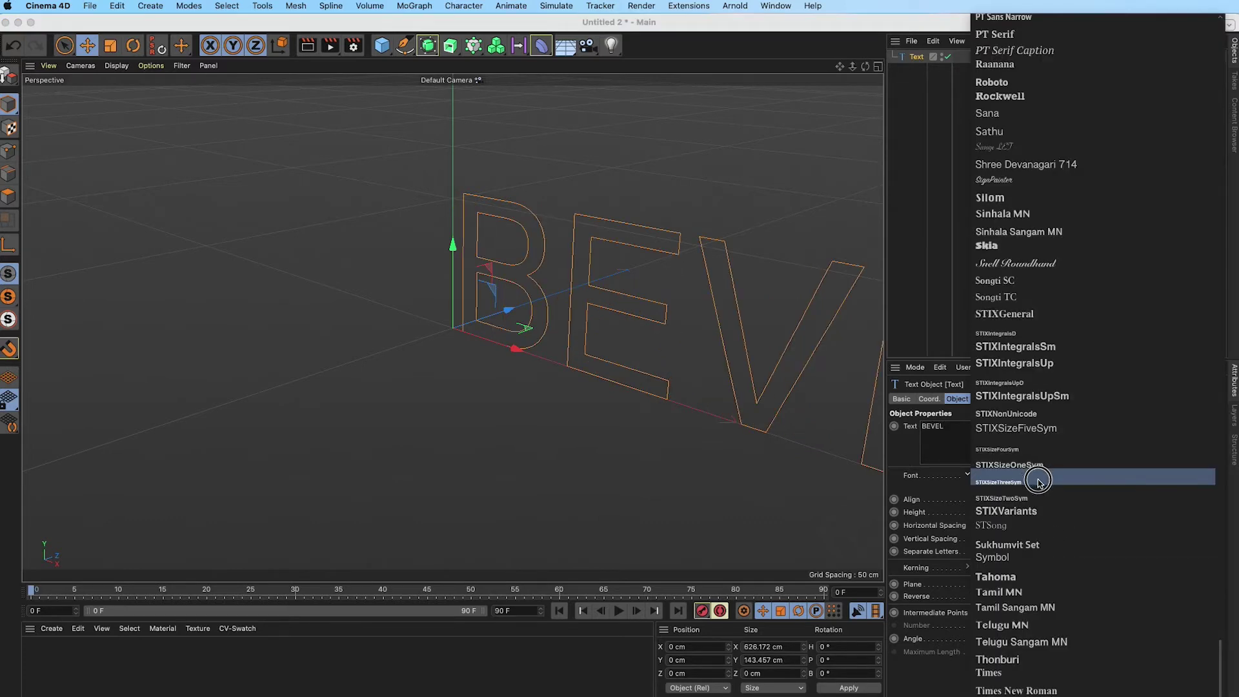
scroll(1052, 432, "up", 5)
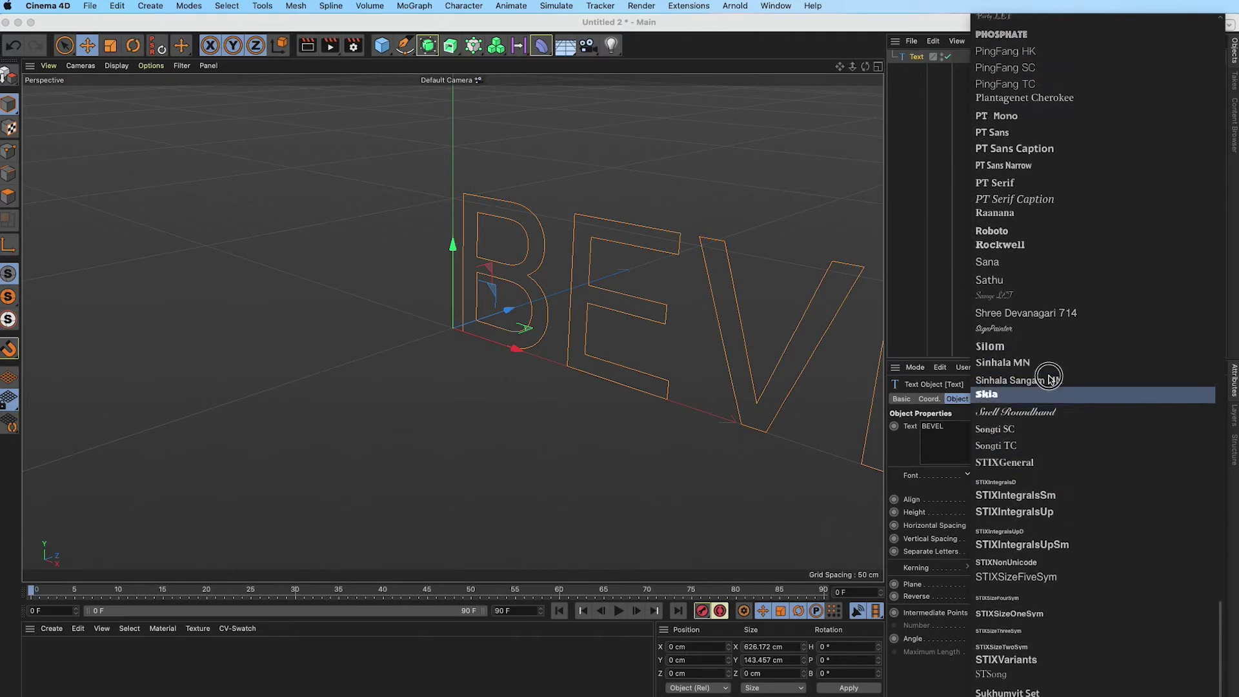
left_click(1019, 251)
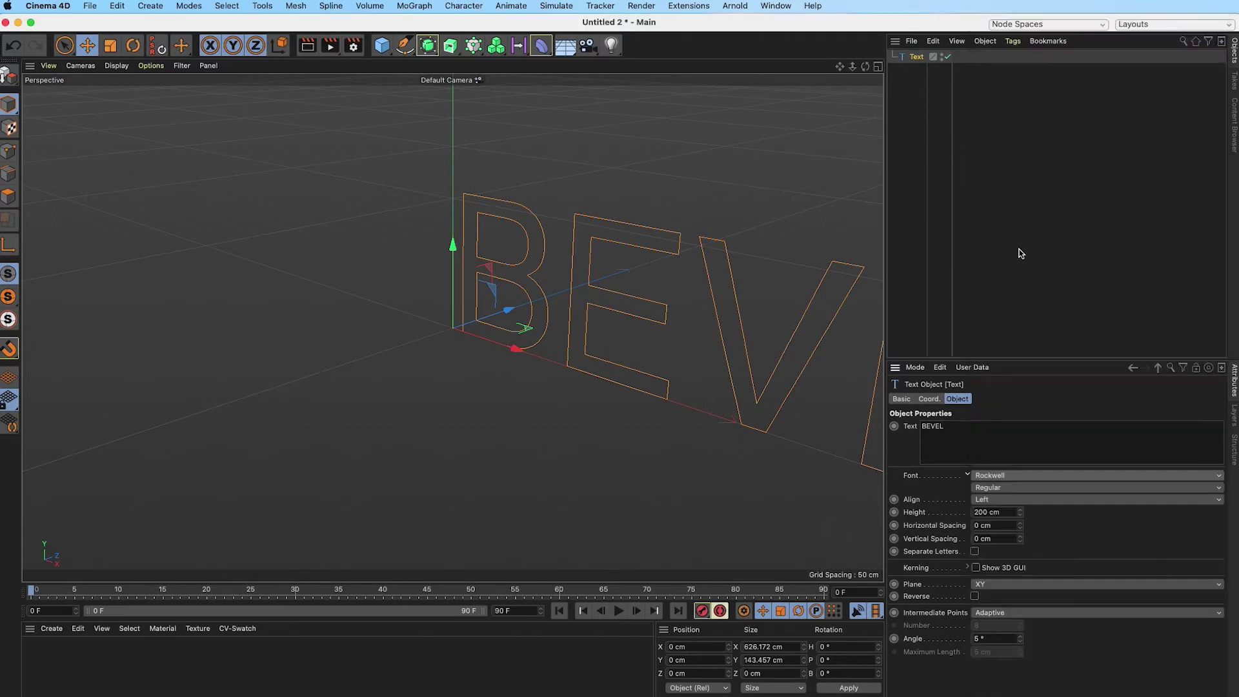
left_click(1020, 499)
left_click(1017, 513)
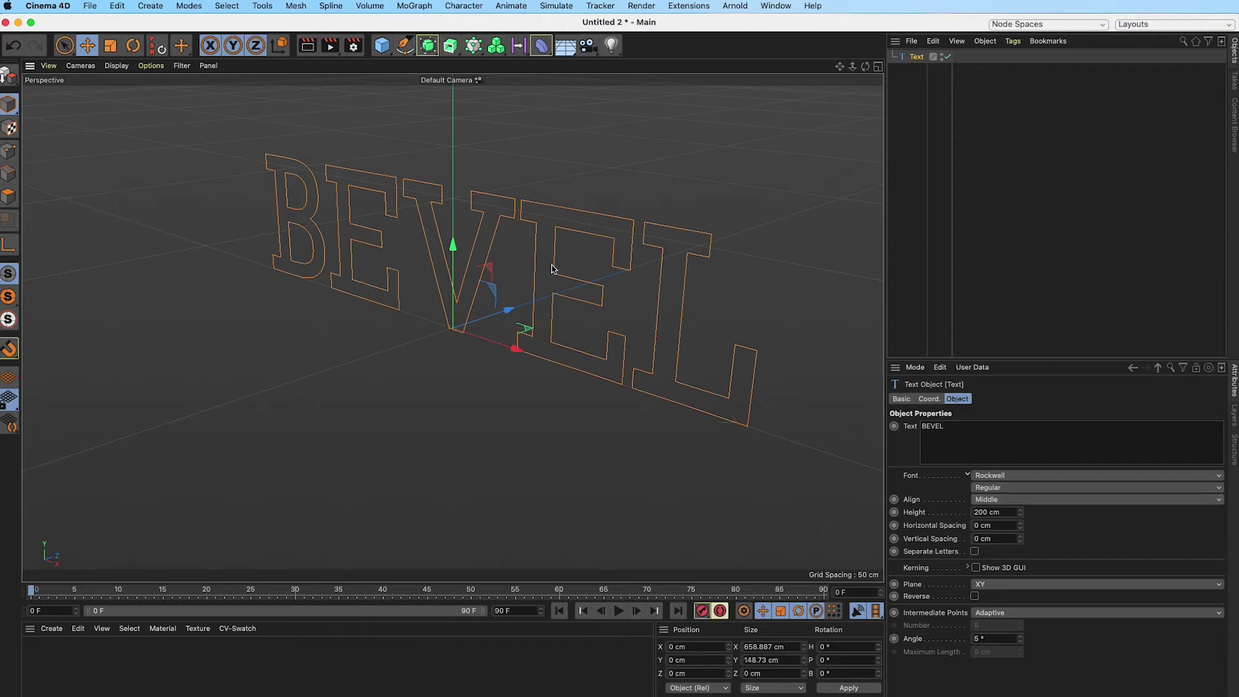
left_click_drag(552, 269, 502, 287, "alt")
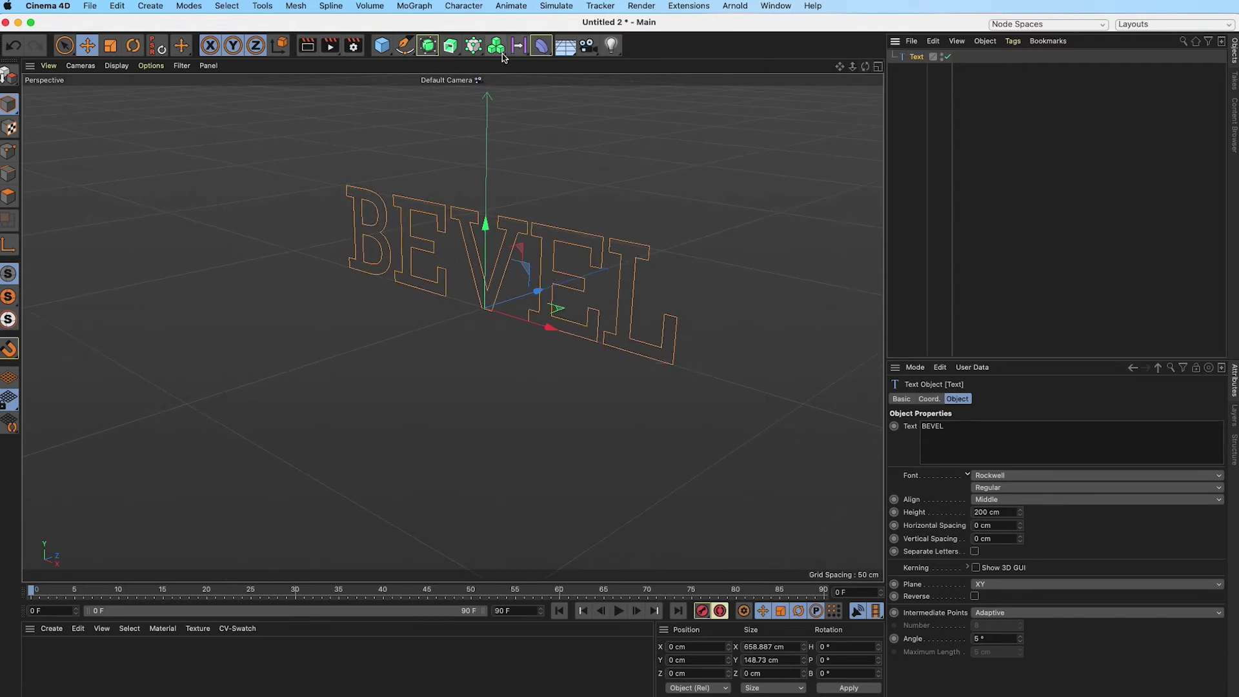
- Bring up the Generators flyout with Extrude, Lathe, Loft, Sweep and others
left_click(451, 47)
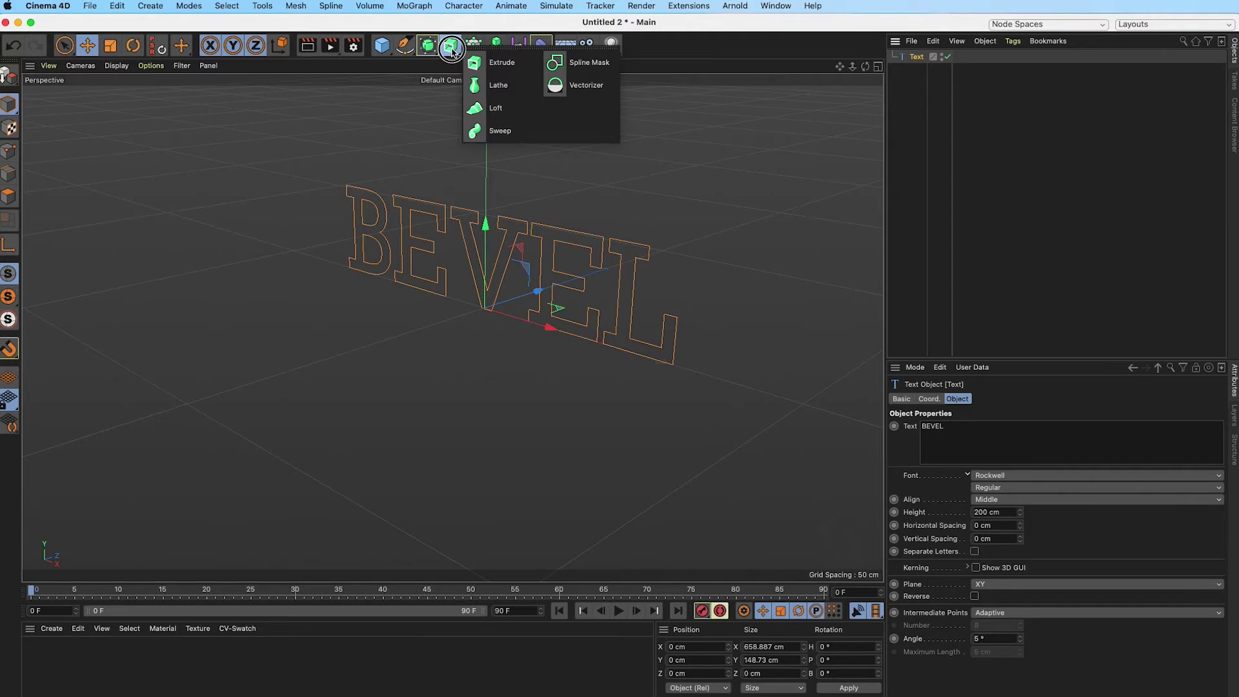
- Extrude the BEVEL text with a 50 cm offset and collapse the Extrude object
left_click(497, 62, "alt")
left_click(921, 58)
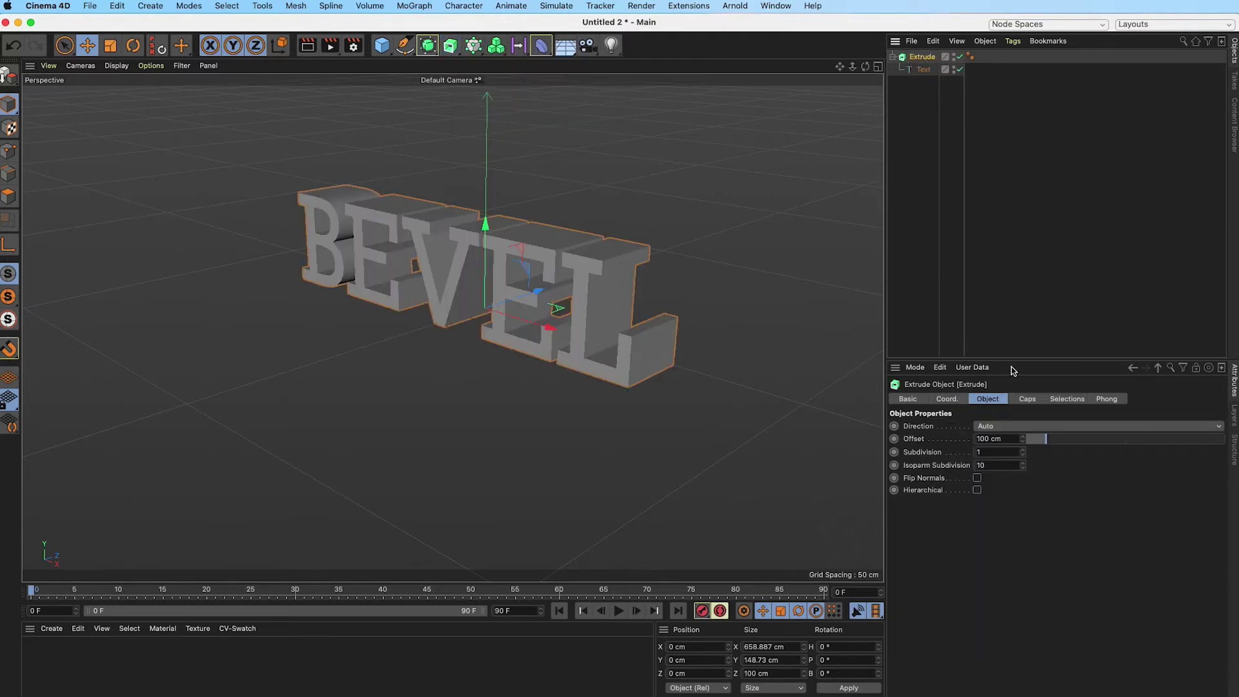
double_click(987, 439)
type("50")
left_click(1121, 542)
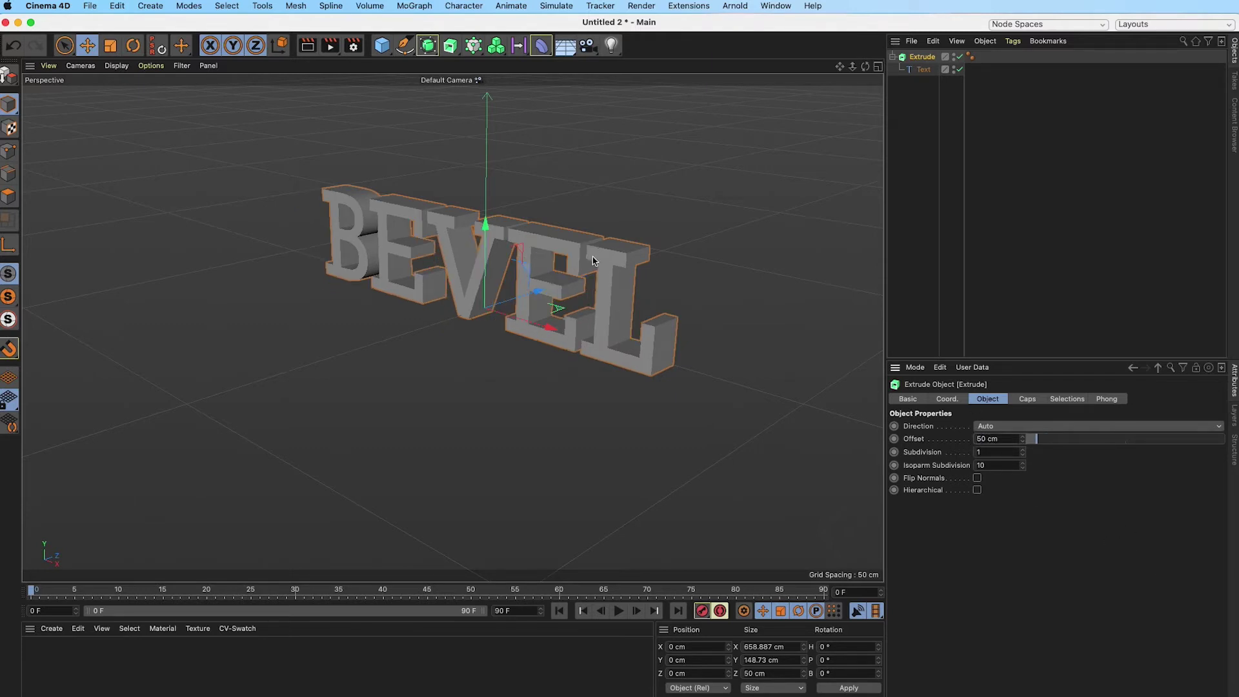
left_click_drag(514, 290, 488, 144, "alt")
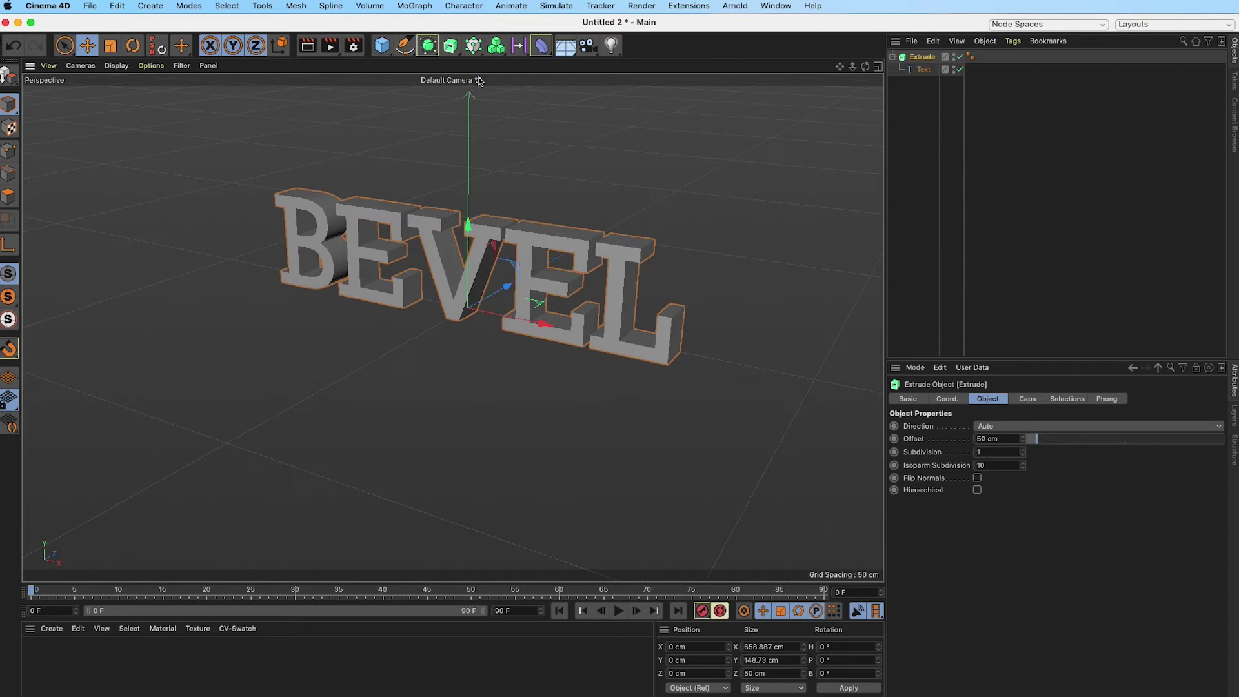
left_click(893, 58)
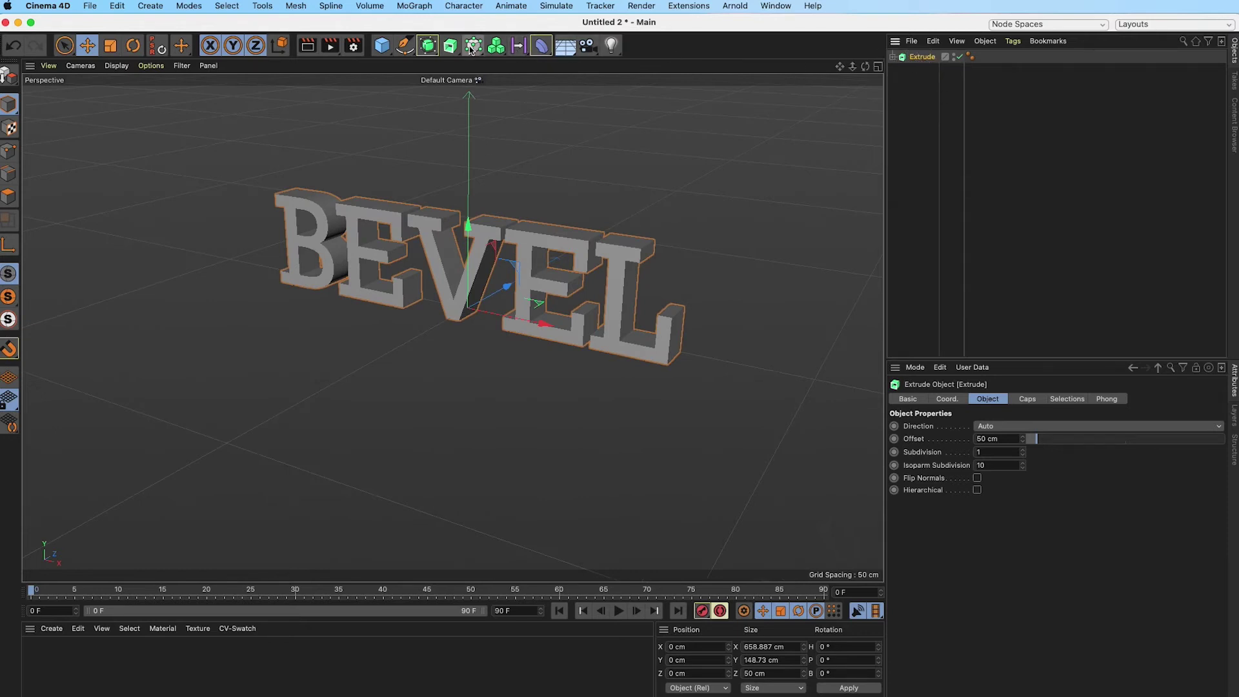
left_click_drag(502, 56, 558, 70)
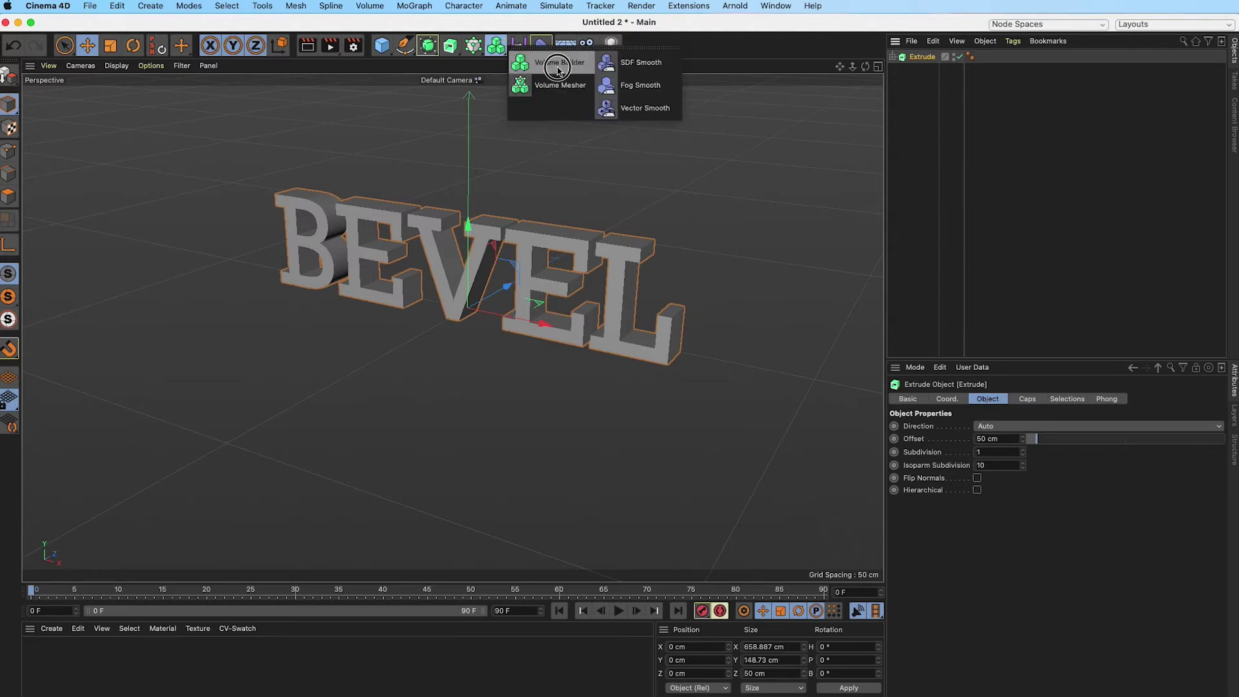
- Wrap the Extrude in a Volume Builder and set its Voxel Size to 1 cm
left_click_drag(559, 69, 559, 70)
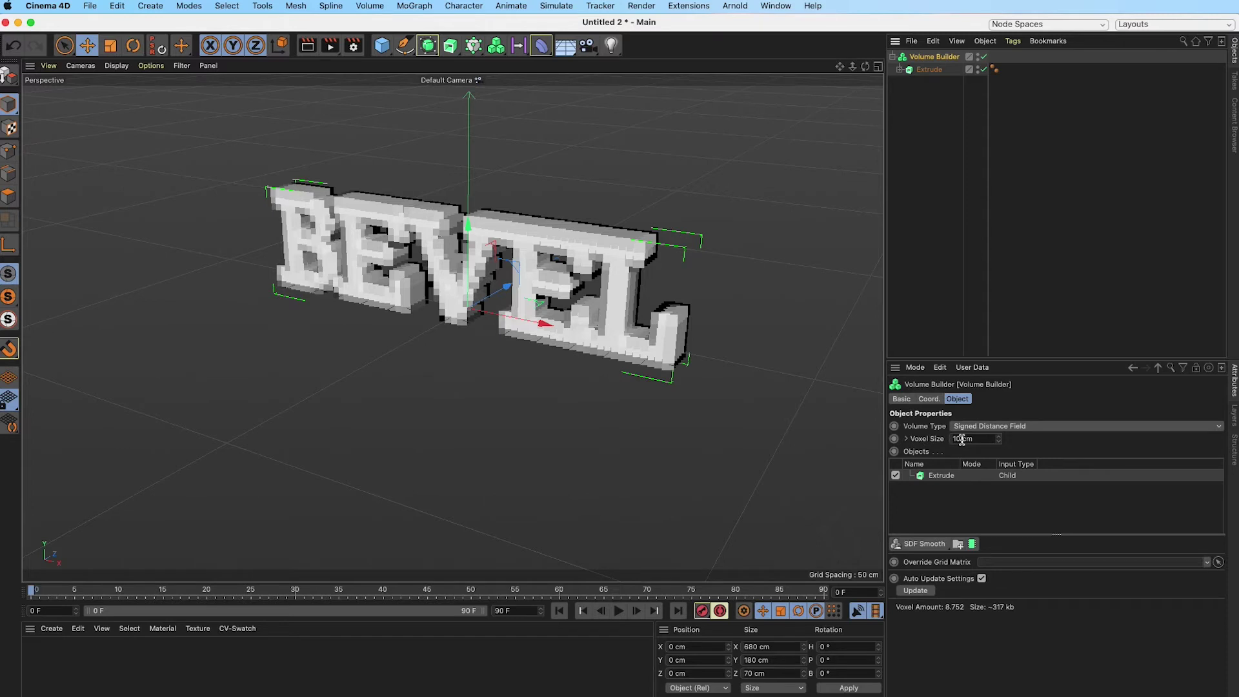
left_click_drag(961, 440, 946, 439)
key("Return")
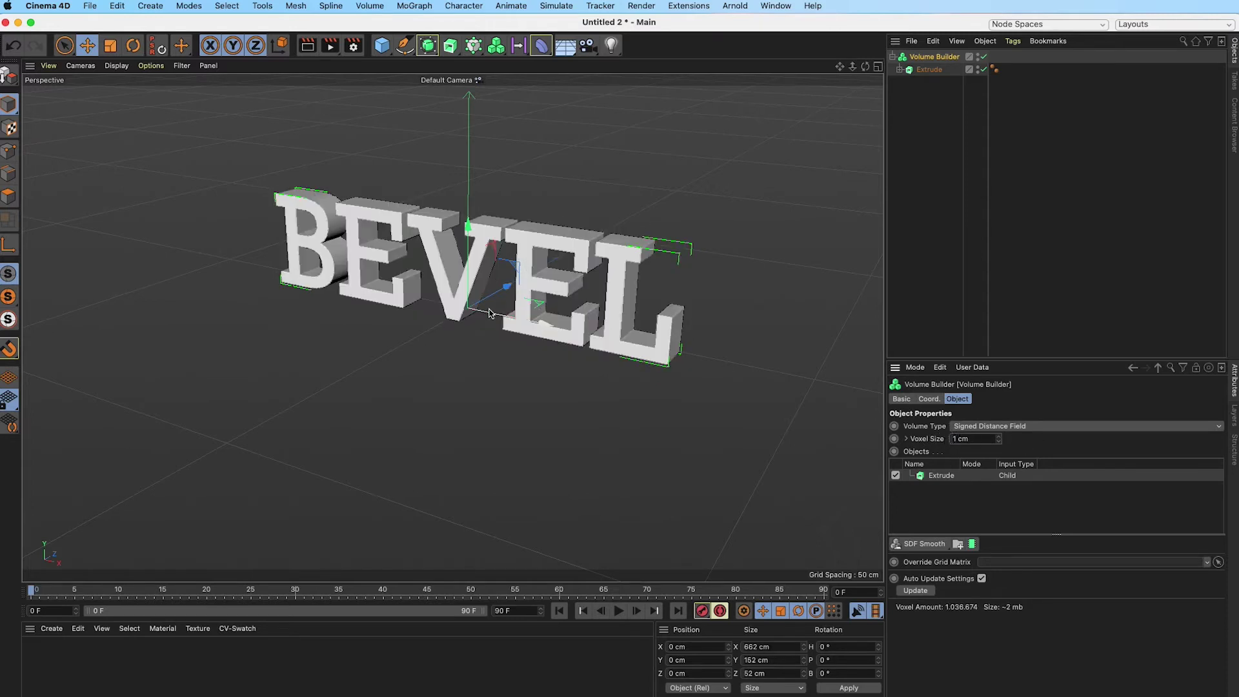
mouse_move(527, 304)
left_mouse_down("alt")
mouse_move(525, 284)
mouse_move(520, 296)
left_mouse_up("alt")
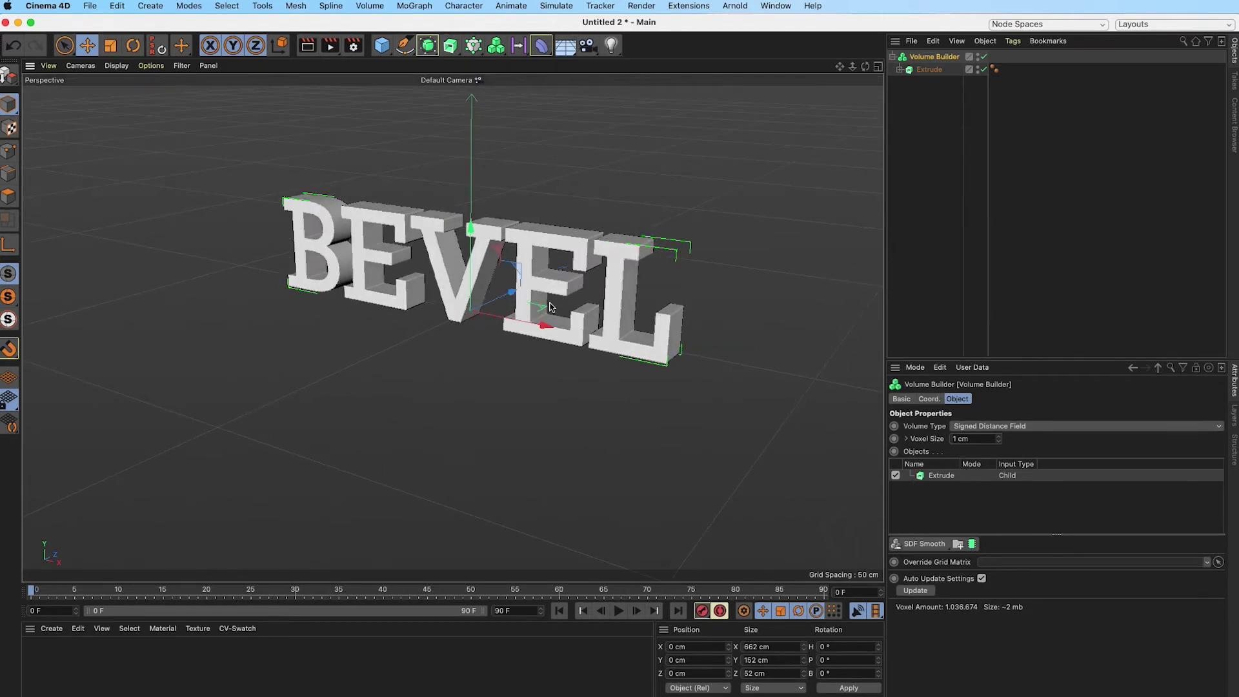
scroll(520, 284, "down", 2)
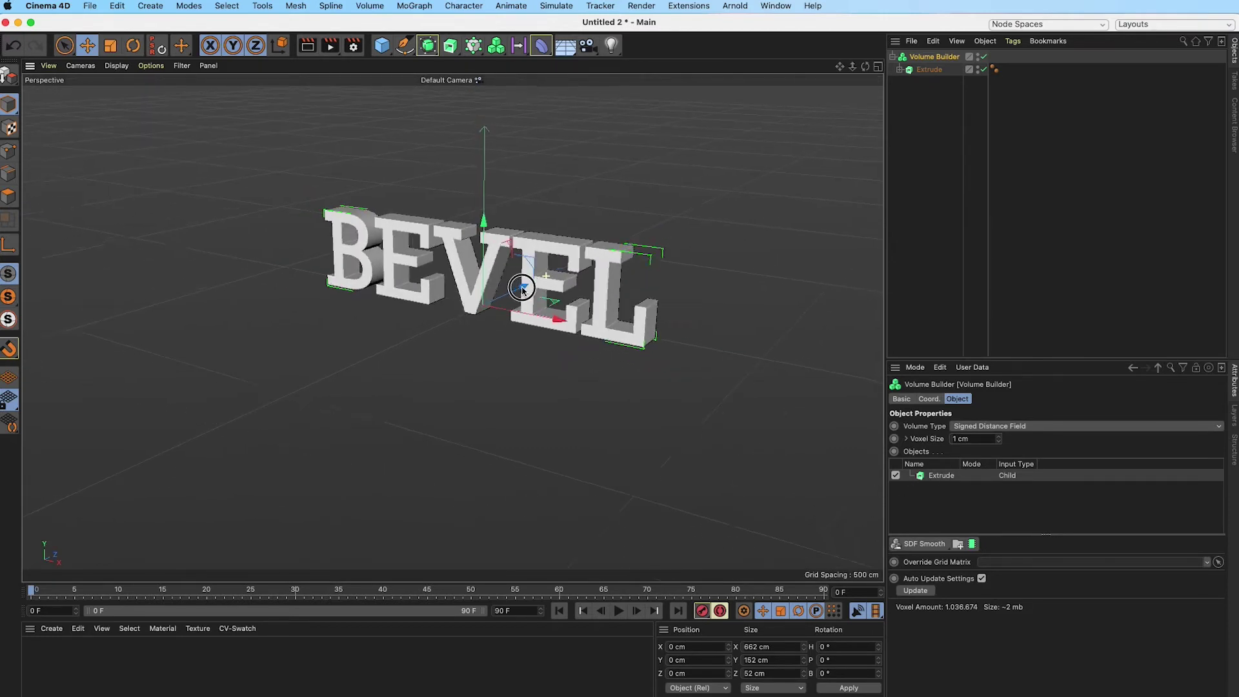
scroll(529, 282, "up", 4)
scroll(535, 279, "up", 2)
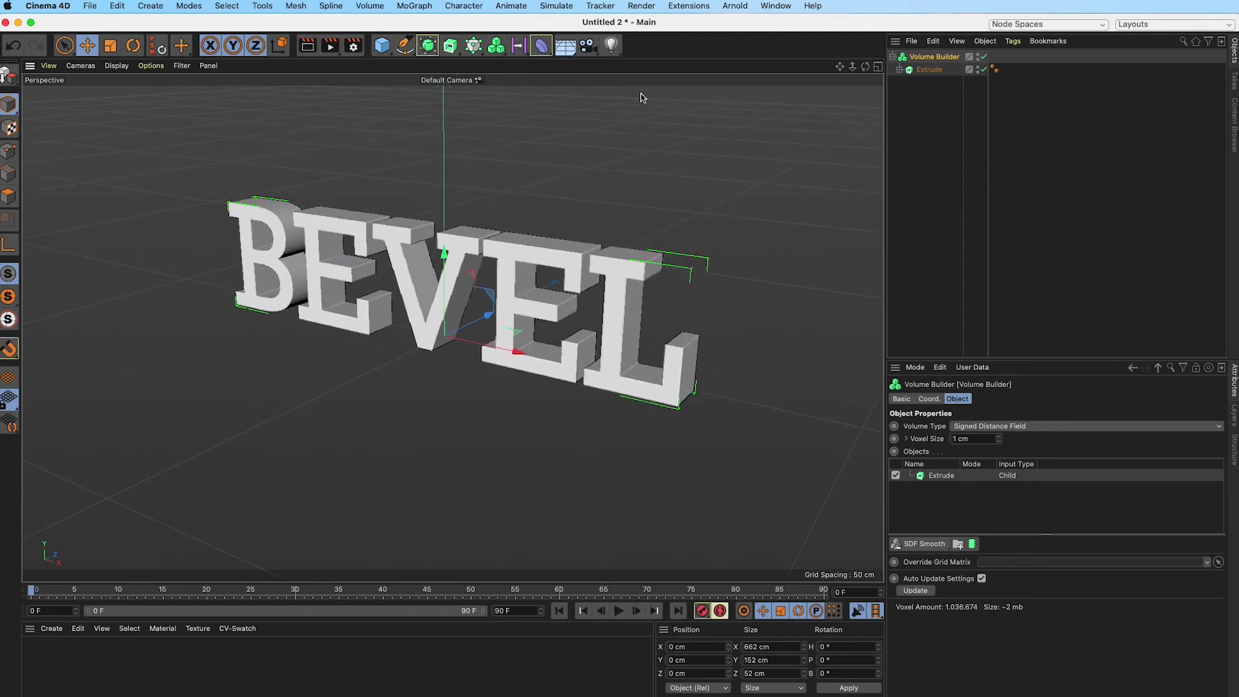
- Mesh the Volume Builder with a Volume Mesher, collapse it, and group it under a Null
left_click_drag(499, 54, 562, 95)
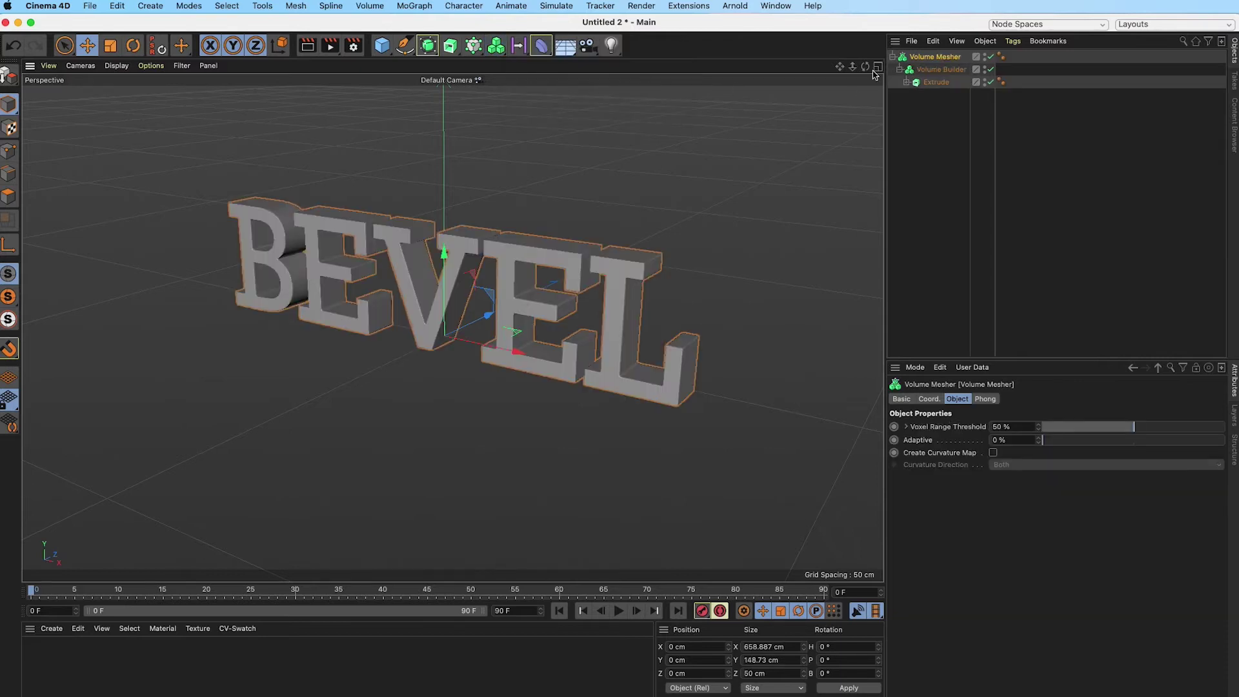
mouse_move(423, 265)
left_mouse_down("alt")
mouse_move(415, 254)
mouse_move(442, 254)
left_mouse_up("alt")
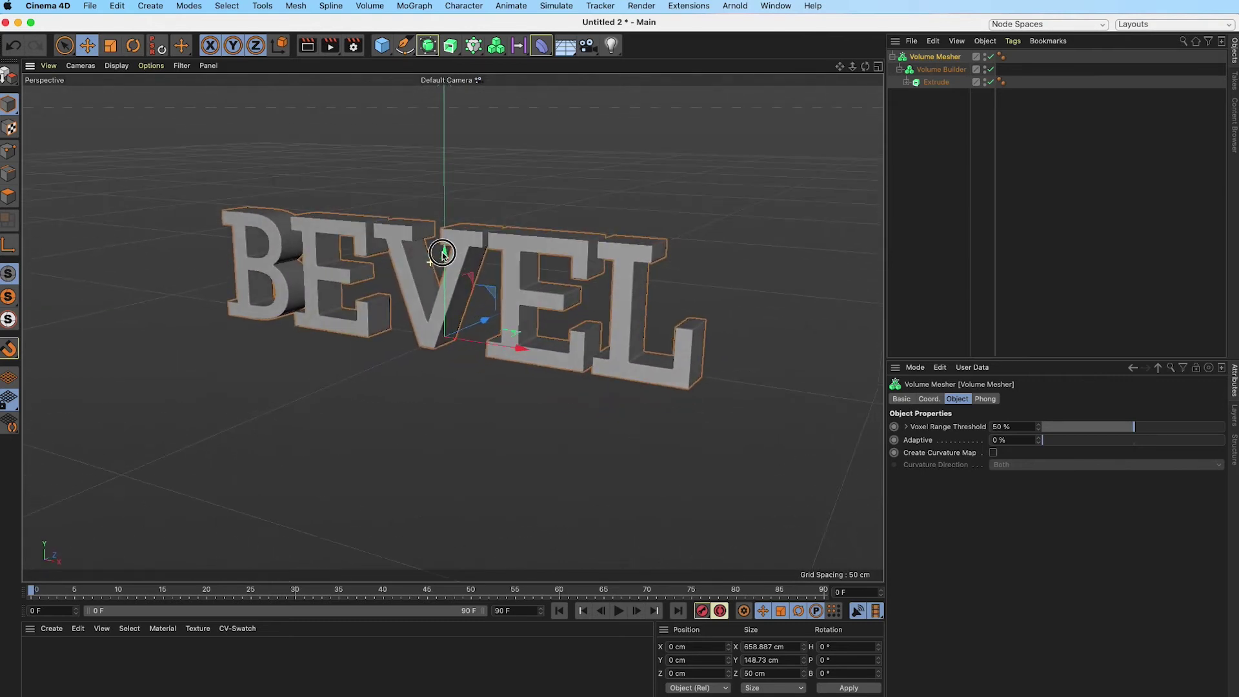
left_click(892, 57)
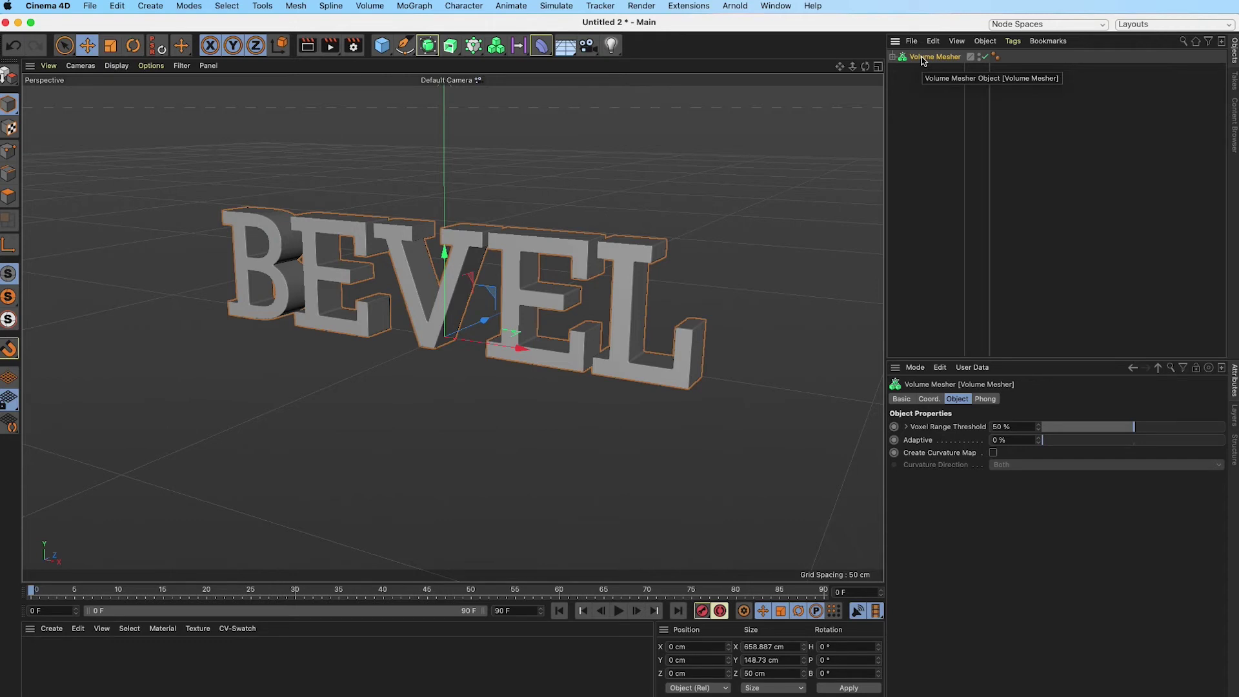
key("alt+g")
- Expand the Null and add a Displacer deformer inside it
left_click(893, 56)
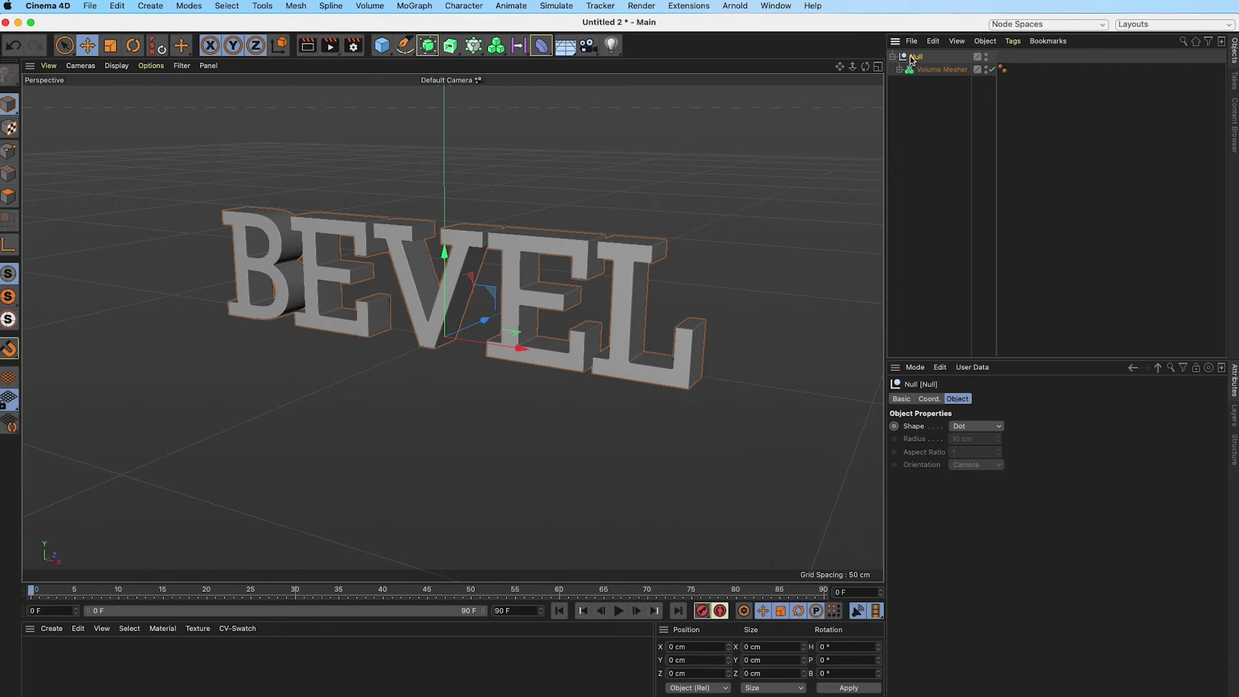
left_click(540, 52)
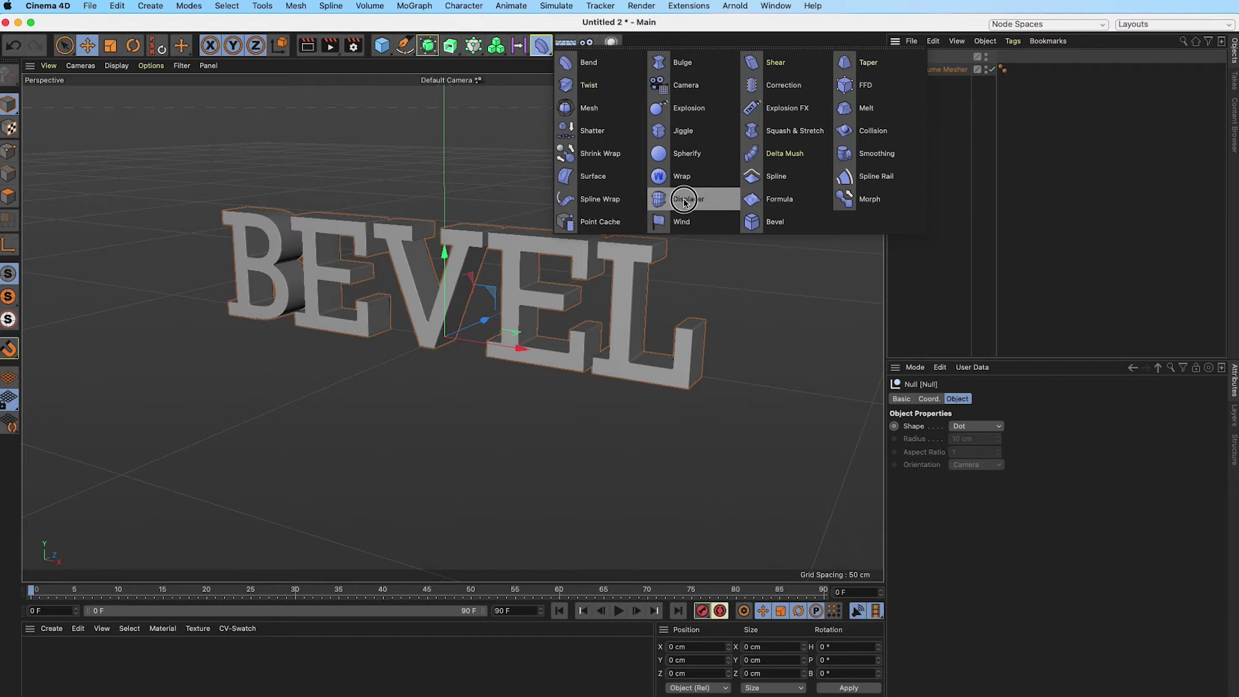
left_click(684, 202)
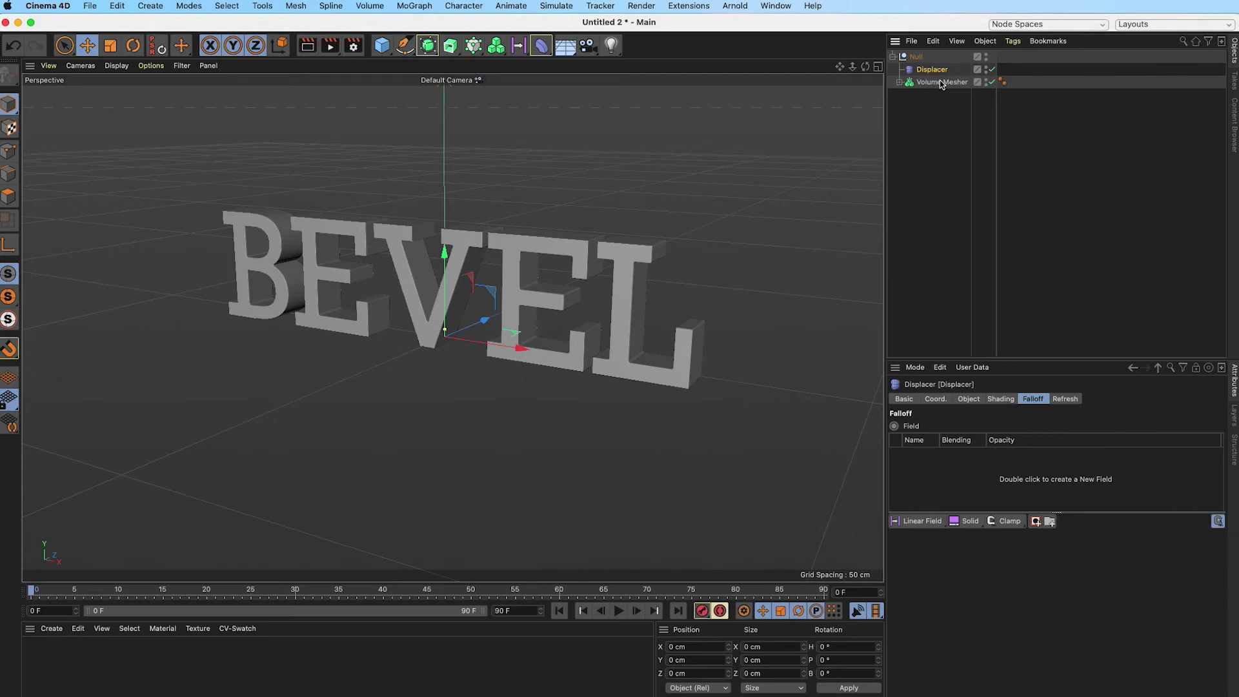
- Give the Displacer a Color shader with its V value at 0%
left_click(998, 400)
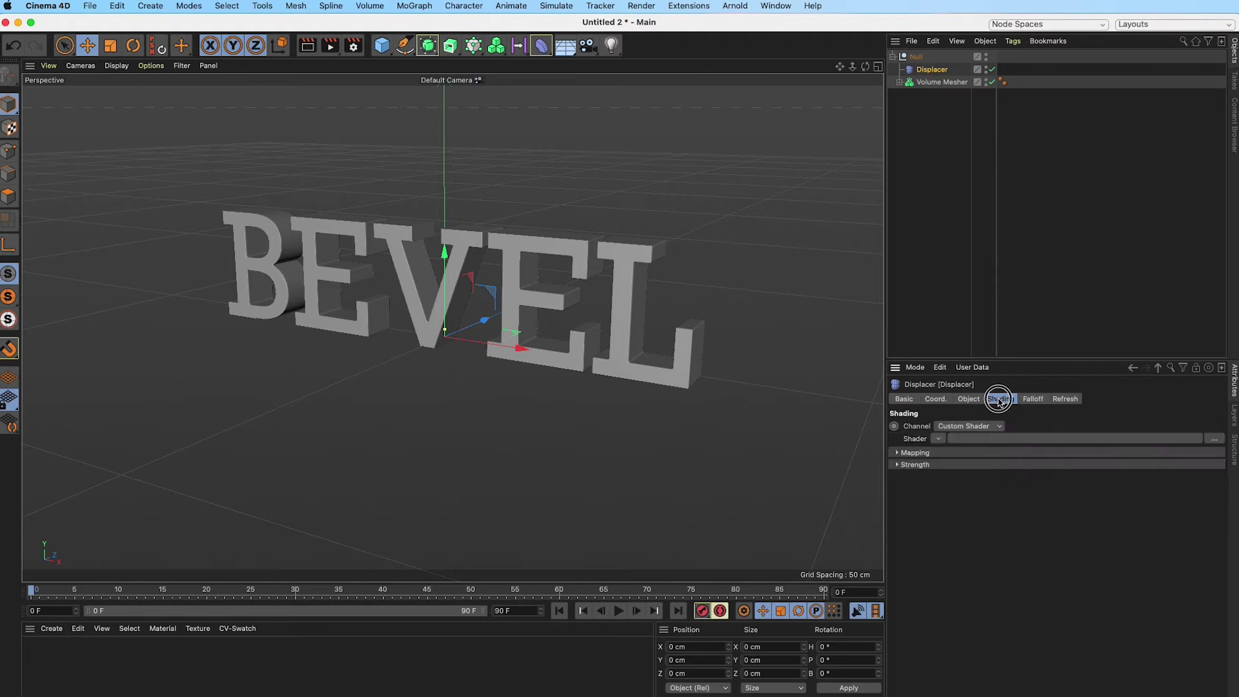
left_click(939, 440)
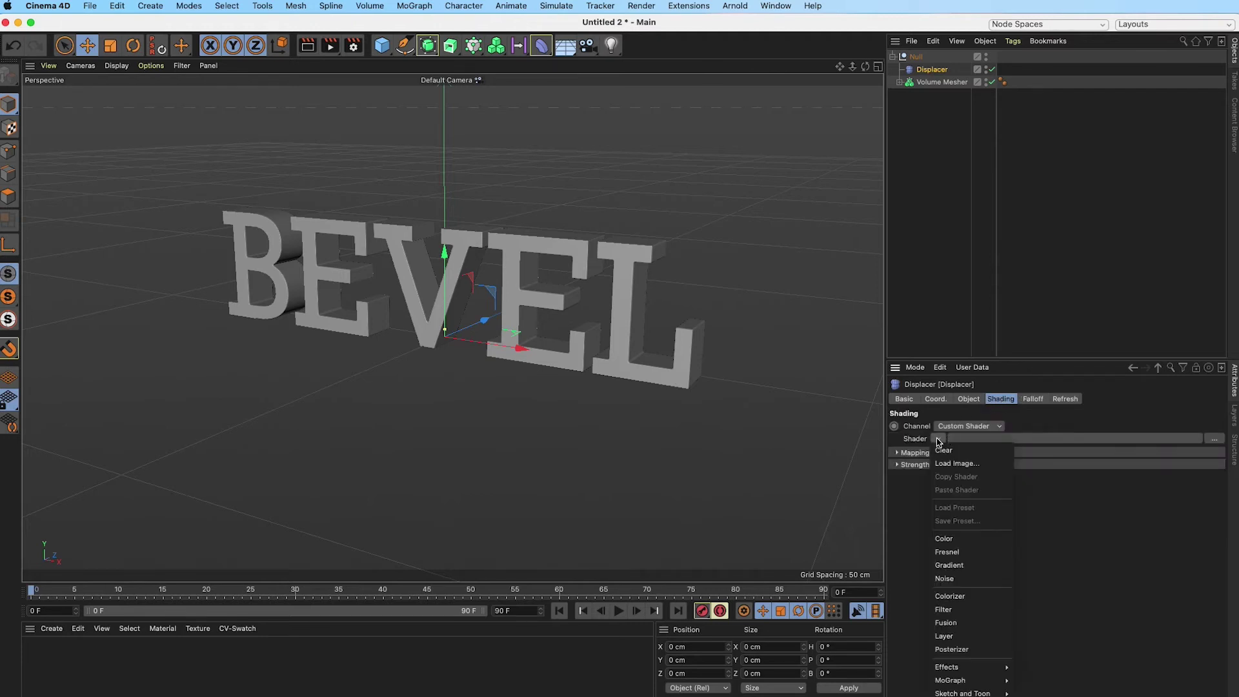
left_click(957, 541)
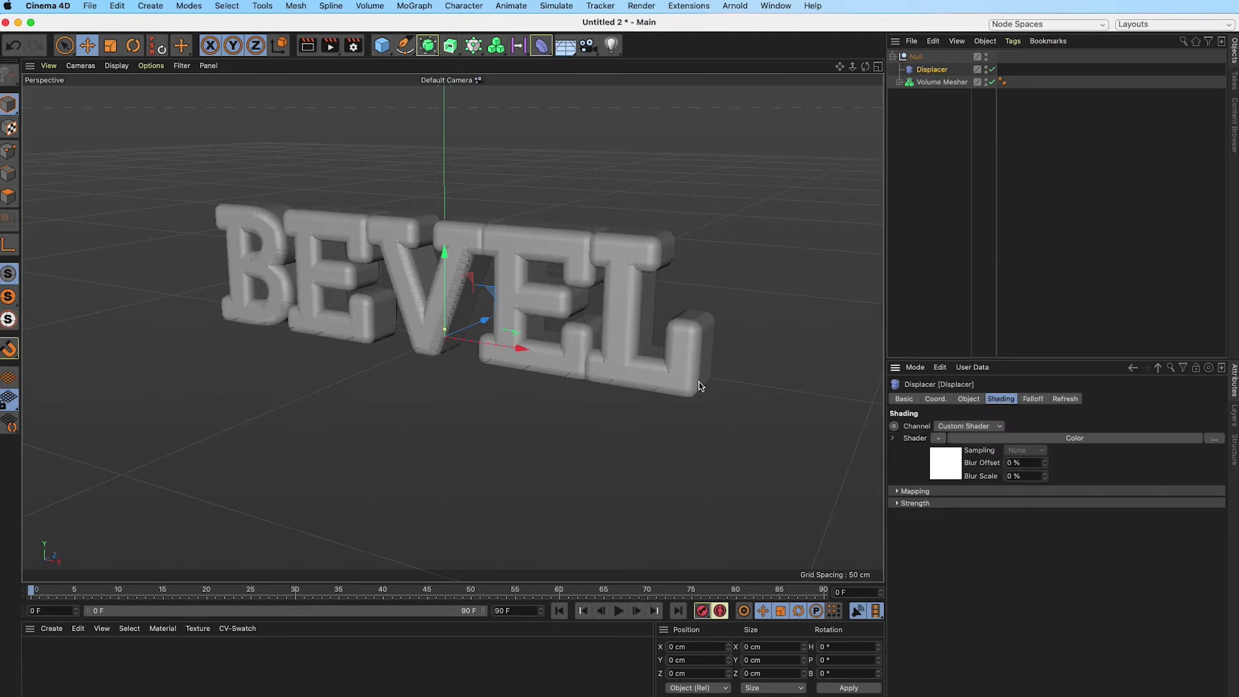
mouse_move(514, 310)
left_mouse_down("alt")
mouse_move(551, 285)
mouse_move(497, 307)
mouse_move(444, 301)
mouse_move(448, 277)
mouse_move(509, 313)
left_mouse_up("alt")
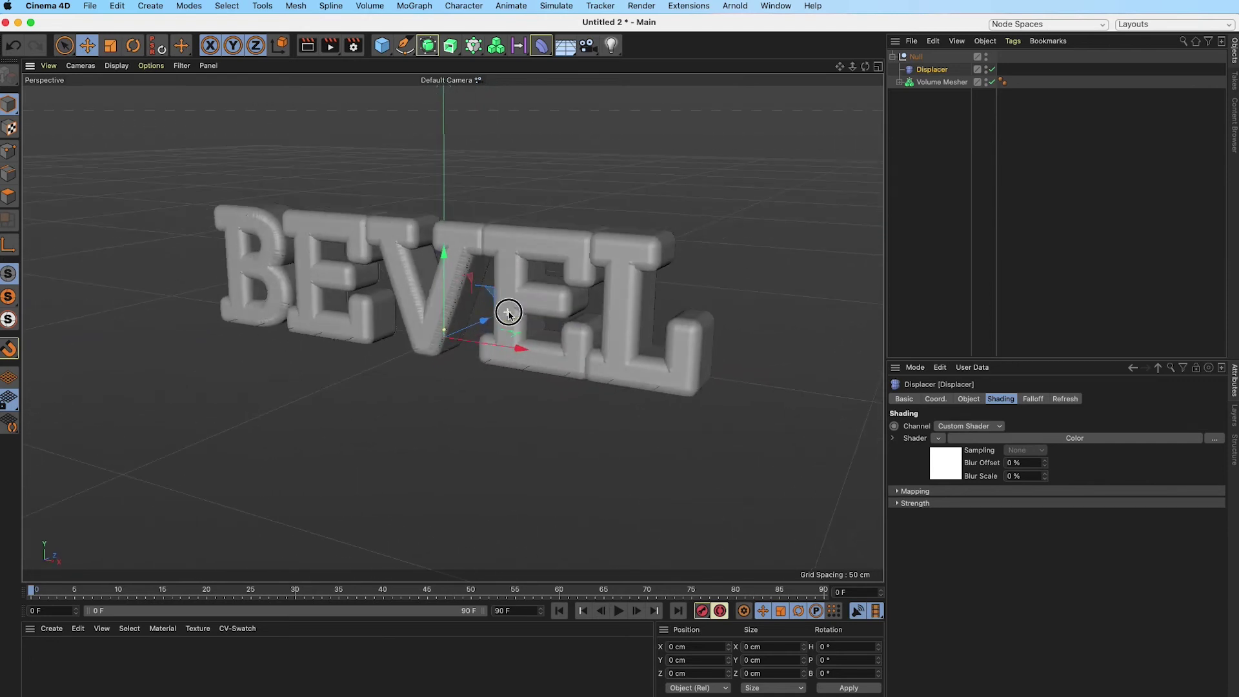
left_click(947, 468)
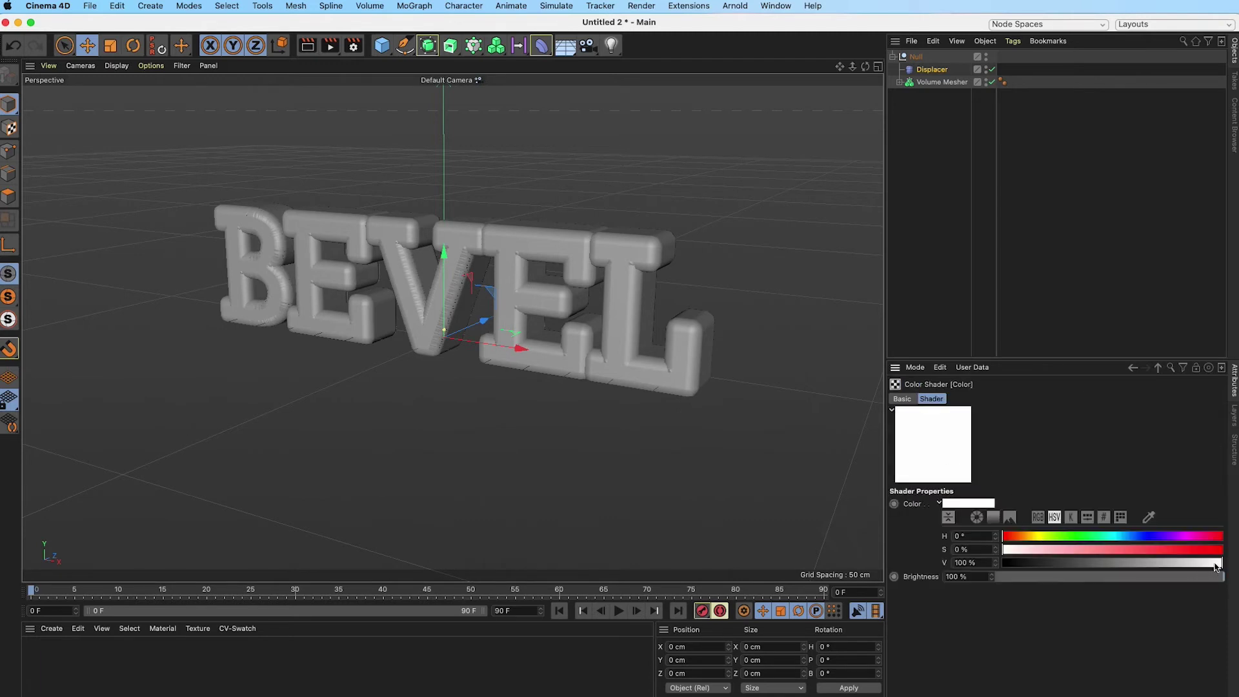
mouse_move(1220, 566)
left_mouse_down()
mouse_move(991, 565)
mouse_move(1224, 566)
left_mouse_up()
left_click(1158, 367)
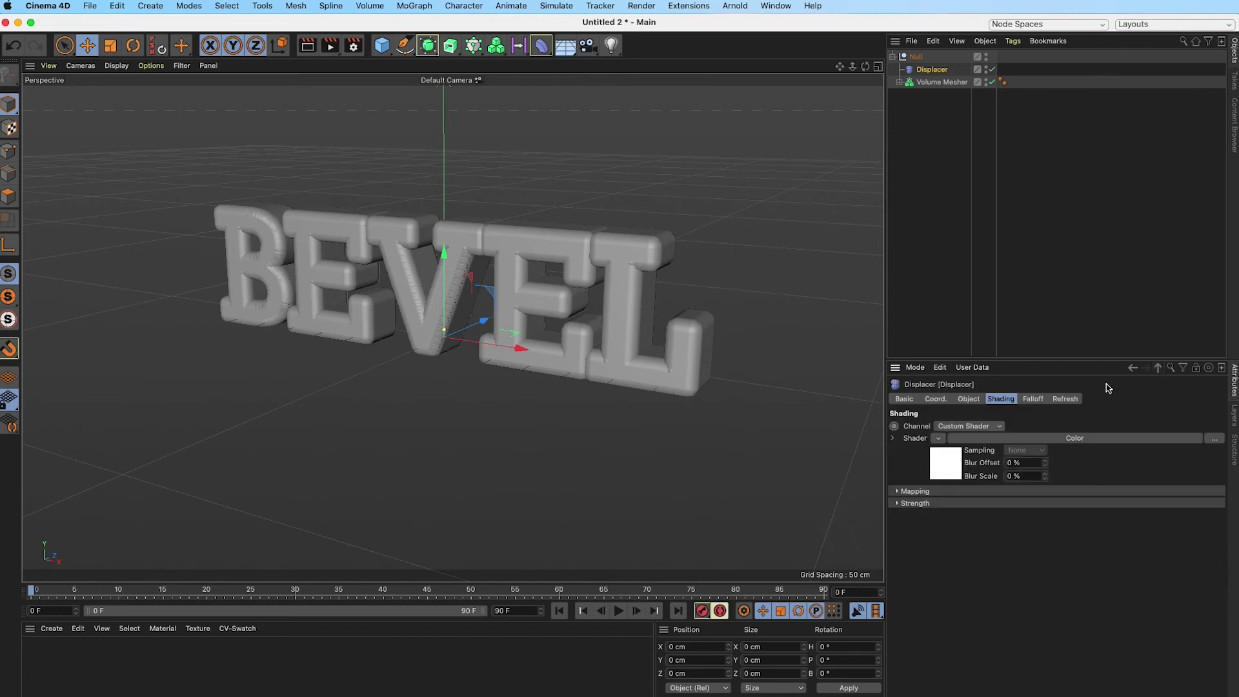
left_click(1033, 401)
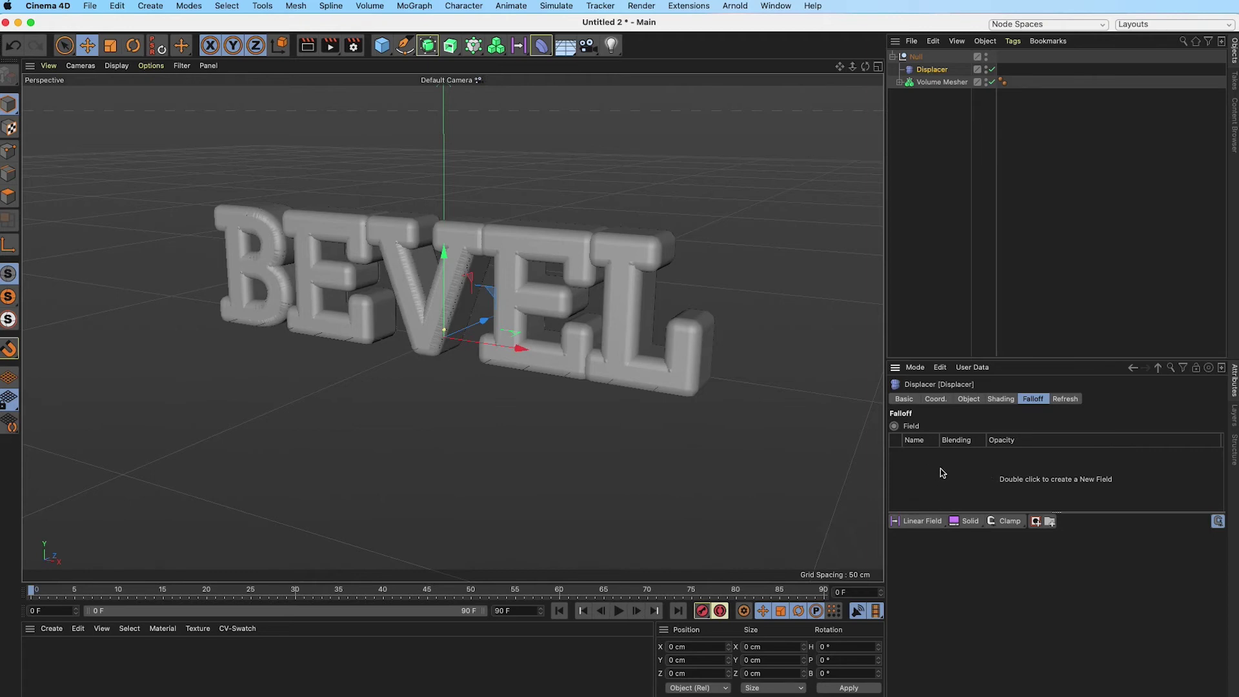
- Drag the Text spline into the Displacer's falloff as a spline field layer
left_click(900, 83)
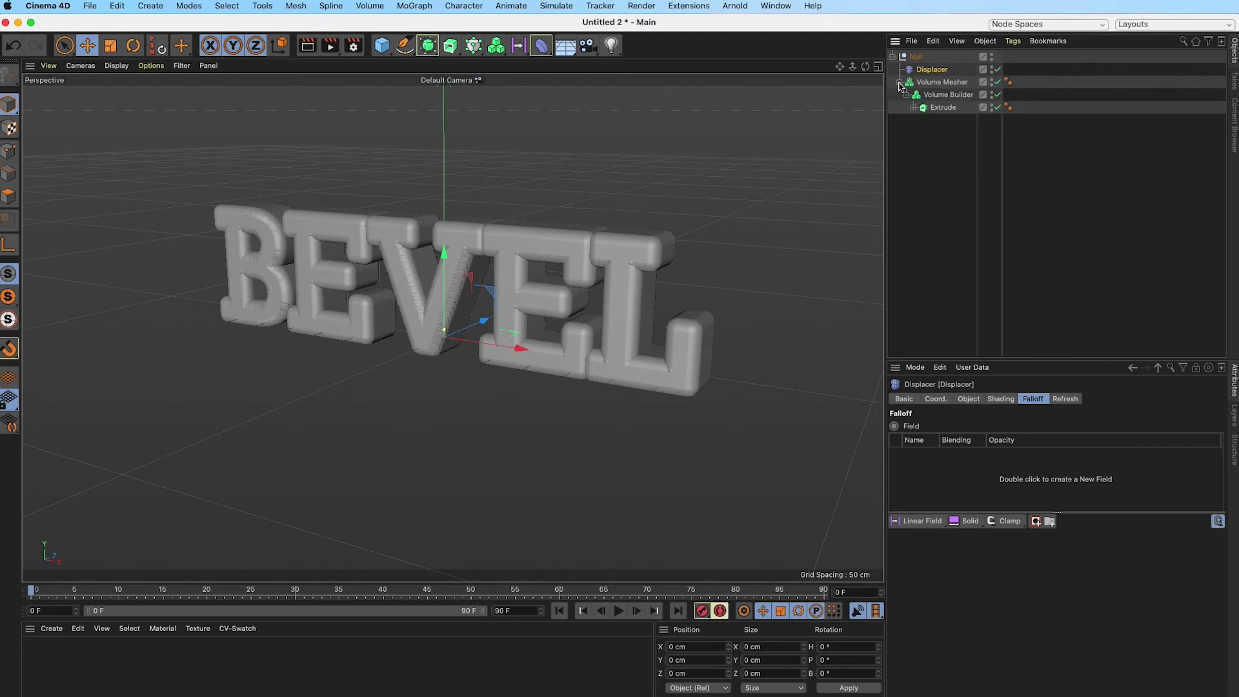
left_click(913, 107)
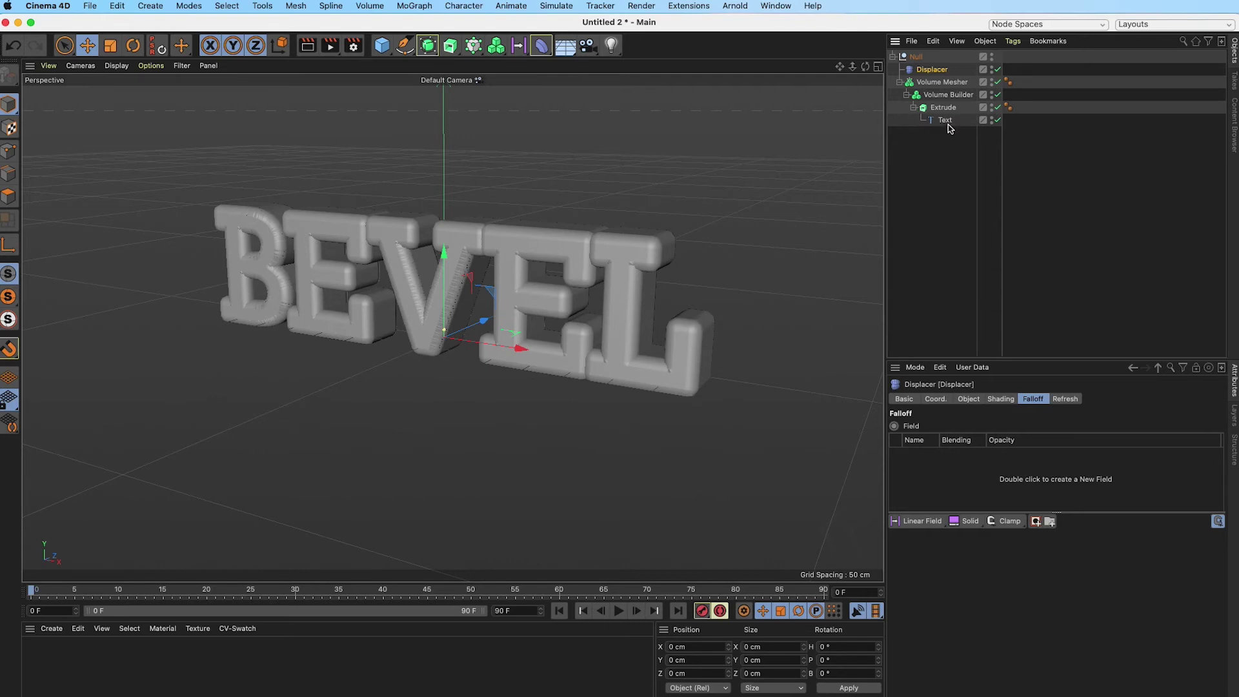
left_click(946, 122)
left_click_drag(945, 121, 944, 463)
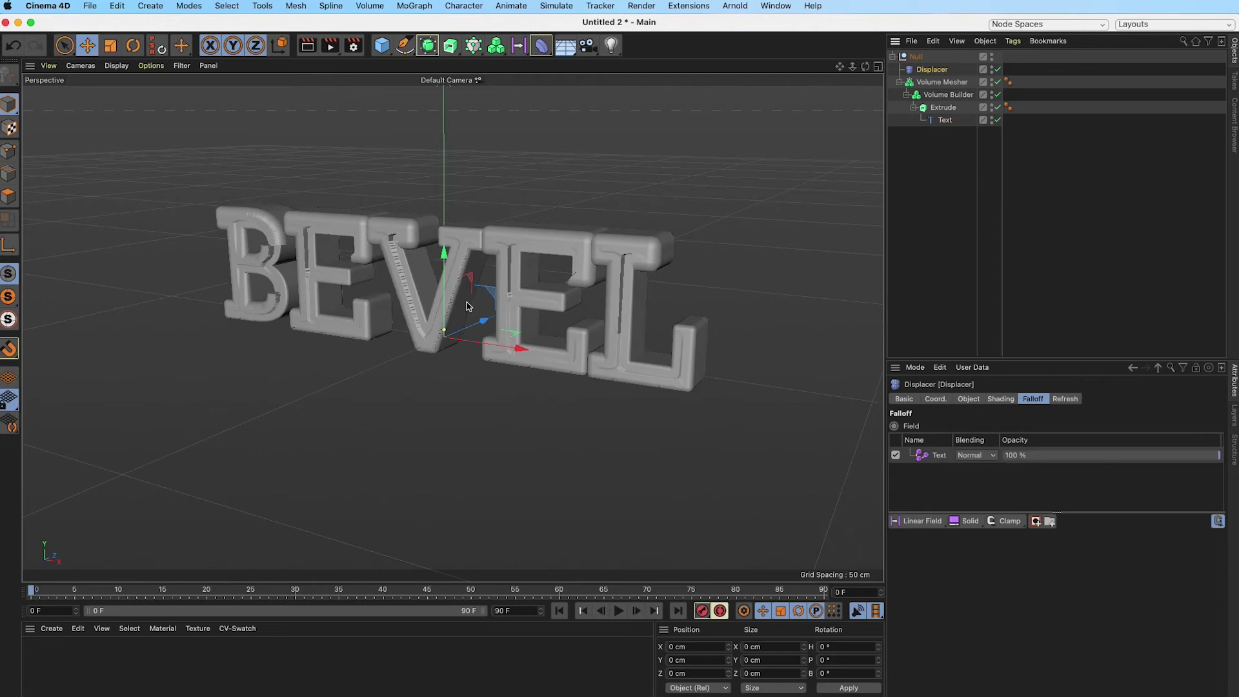
mouse_move(468, 305)
left_mouse_down("alt")
mouse_move(520, 254)
mouse_move(475, 324)
left_mouse_up("alt")
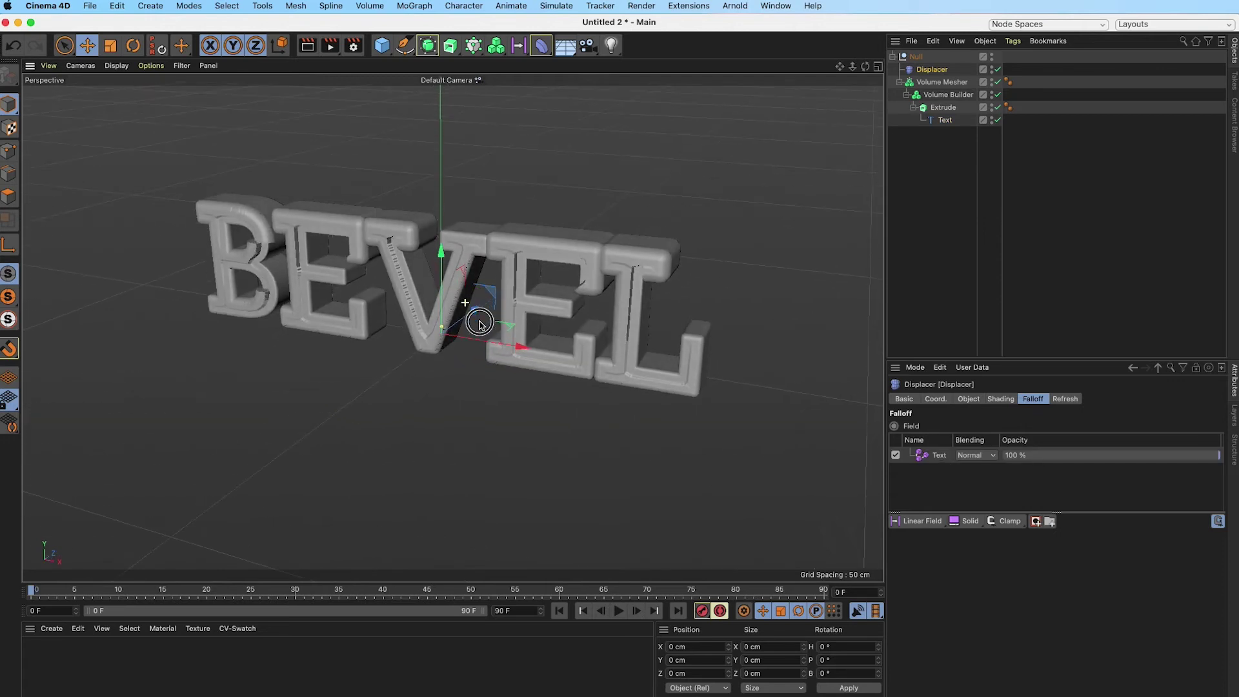
left_click(938, 457)
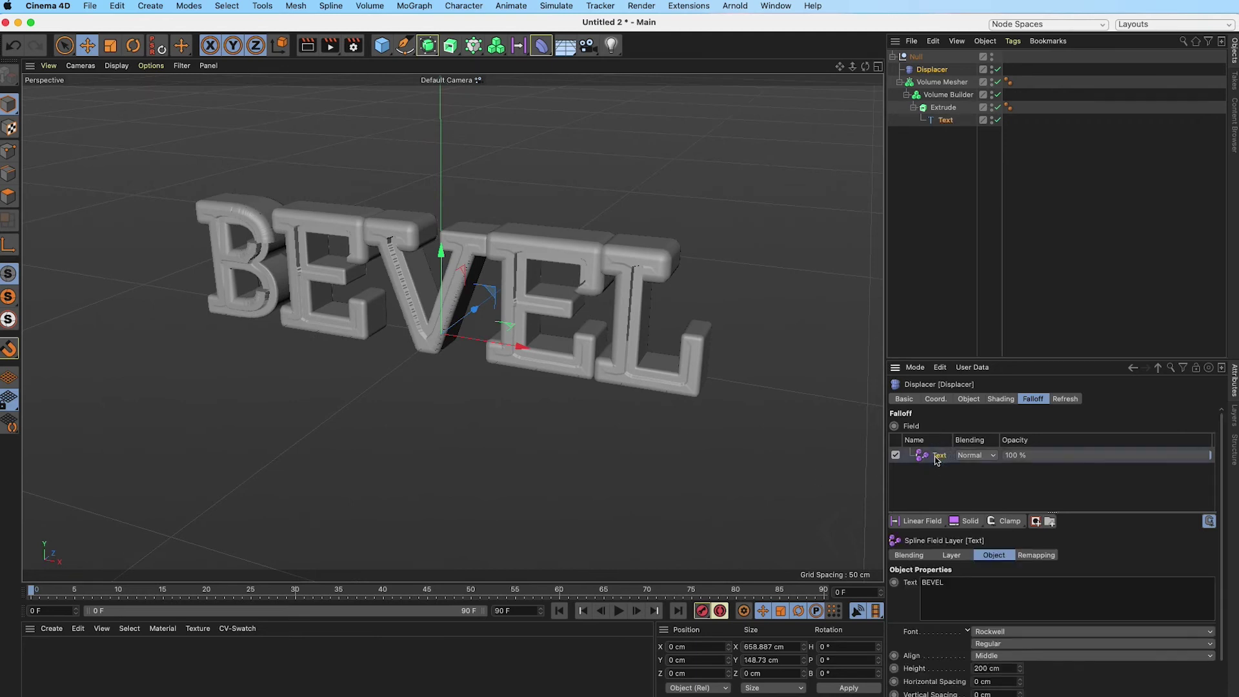
left_click(960, 557)
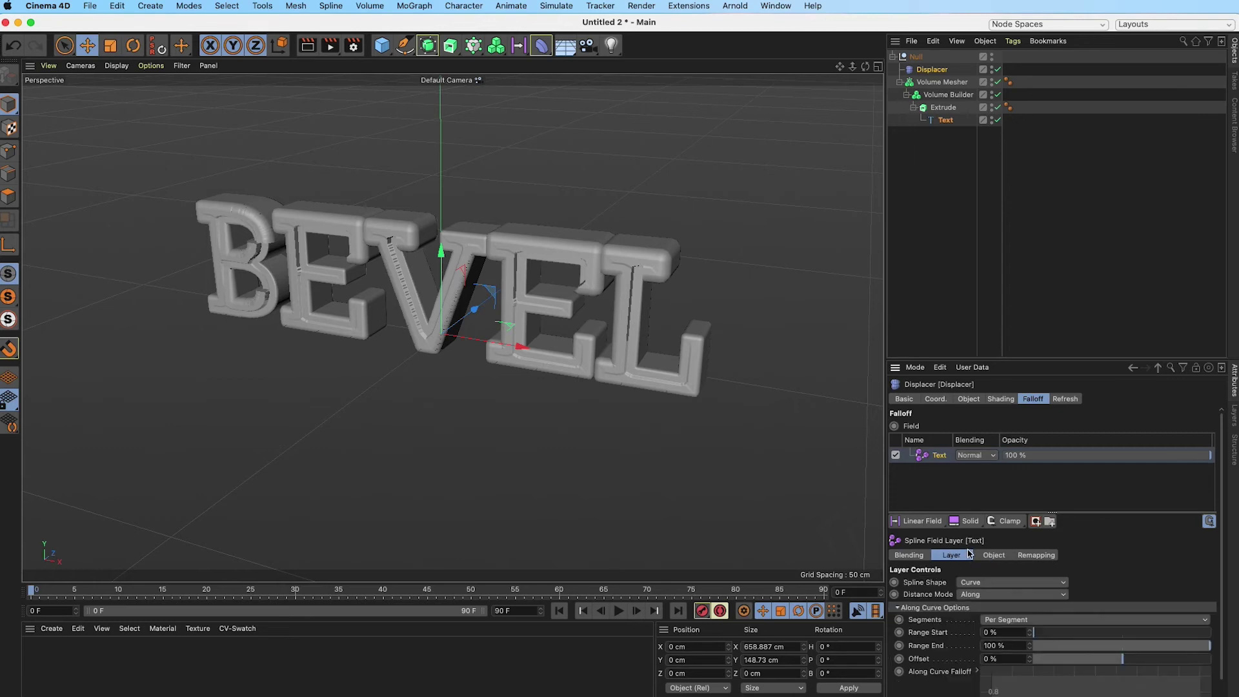
- Set the Text field layer's Spline Shape to Mask with Inside mask falloff
left_click(968, 583)
left_click(981, 594)
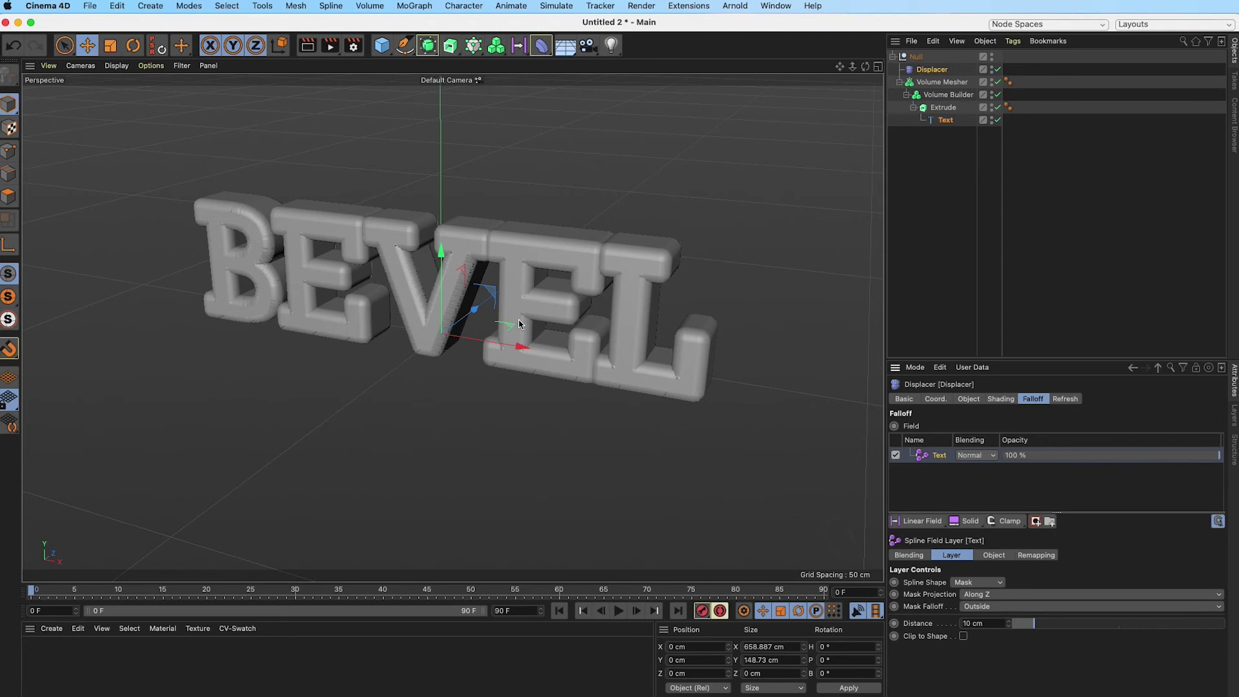
mouse_move(518, 323)
left_mouse_down("alt")
mouse_move(531, 276)
mouse_move(523, 318)
left_mouse_up("alt")
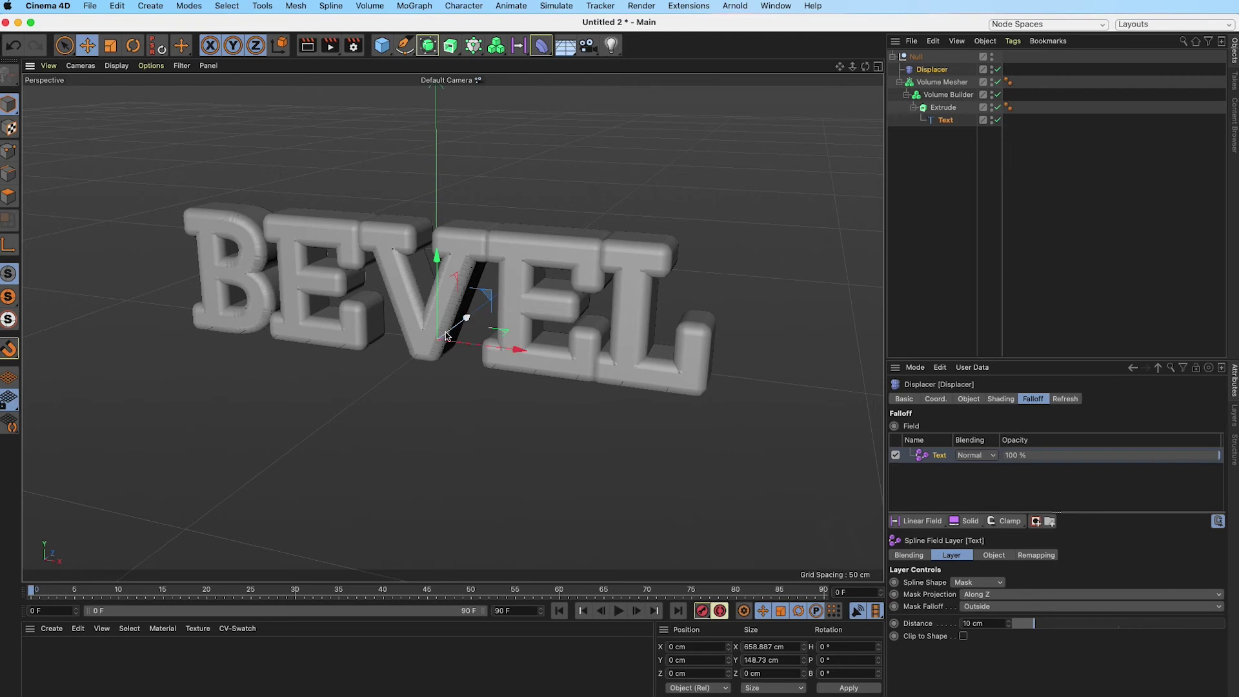
left_click(985, 608)
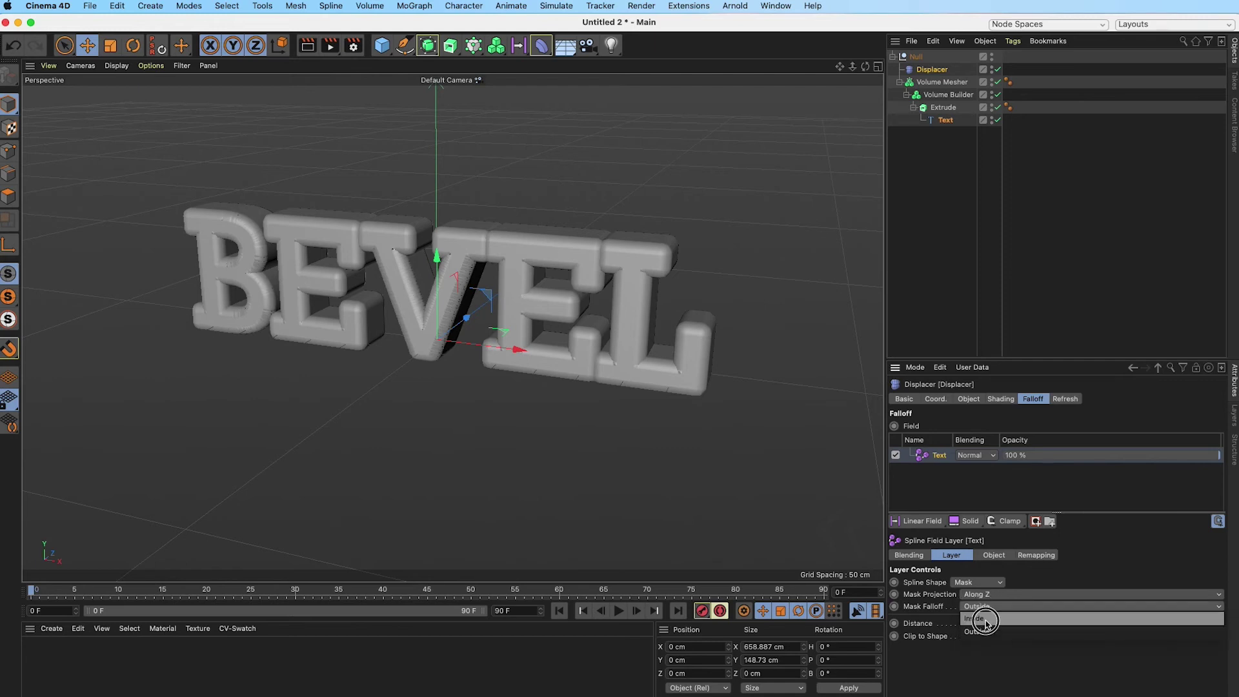
left_click(985, 621)
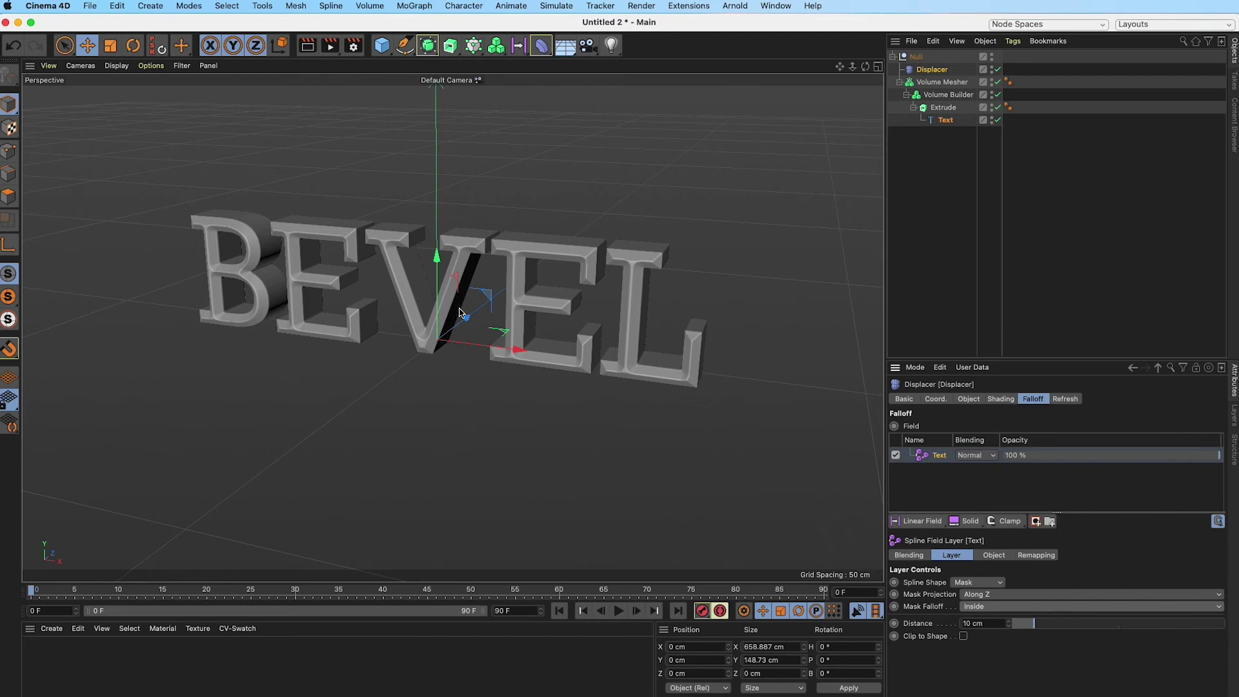
mouse_move(468, 291)
left_mouse_down("alt")
mouse_move(484, 264)
mouse_move(471, 285)
mouse_move(431, 299)
mouse_move(452, 294)
left_mouse_up("alt")
right_click_drag(464, 291, 501, 284, "alt")
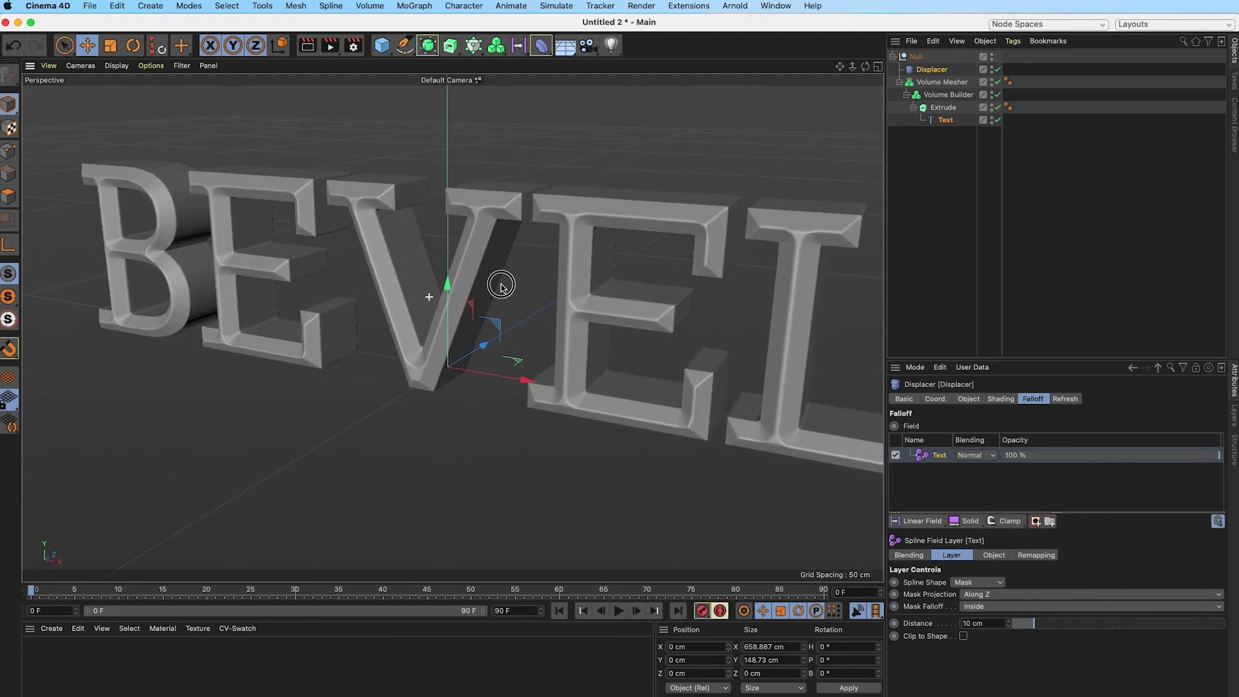
- Raise the Spline Field Layer's mask Distance to 12 cm for wider chiseled bevels
left_click_drag(502, 284, 466, 308, "alt")
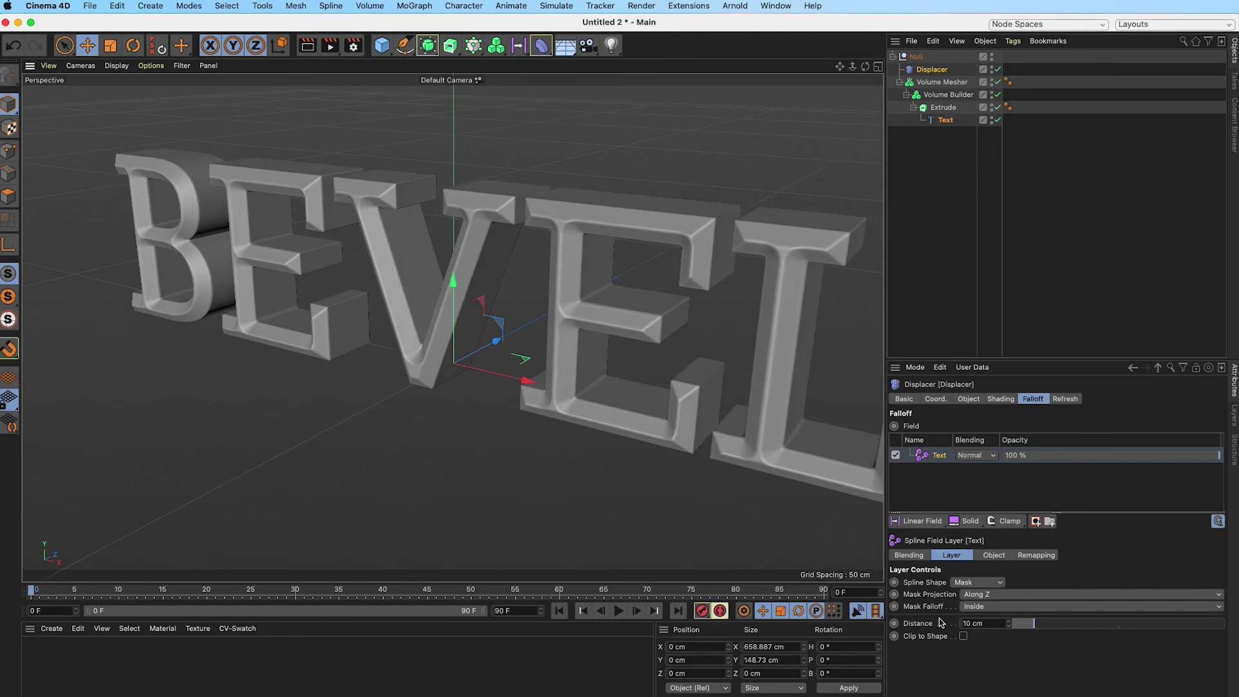
mouse_move(1033, 624)
left_mouse_down()
mouse_move(1063, 624)
mouse_move(1033, 626)
left_mouse_up()
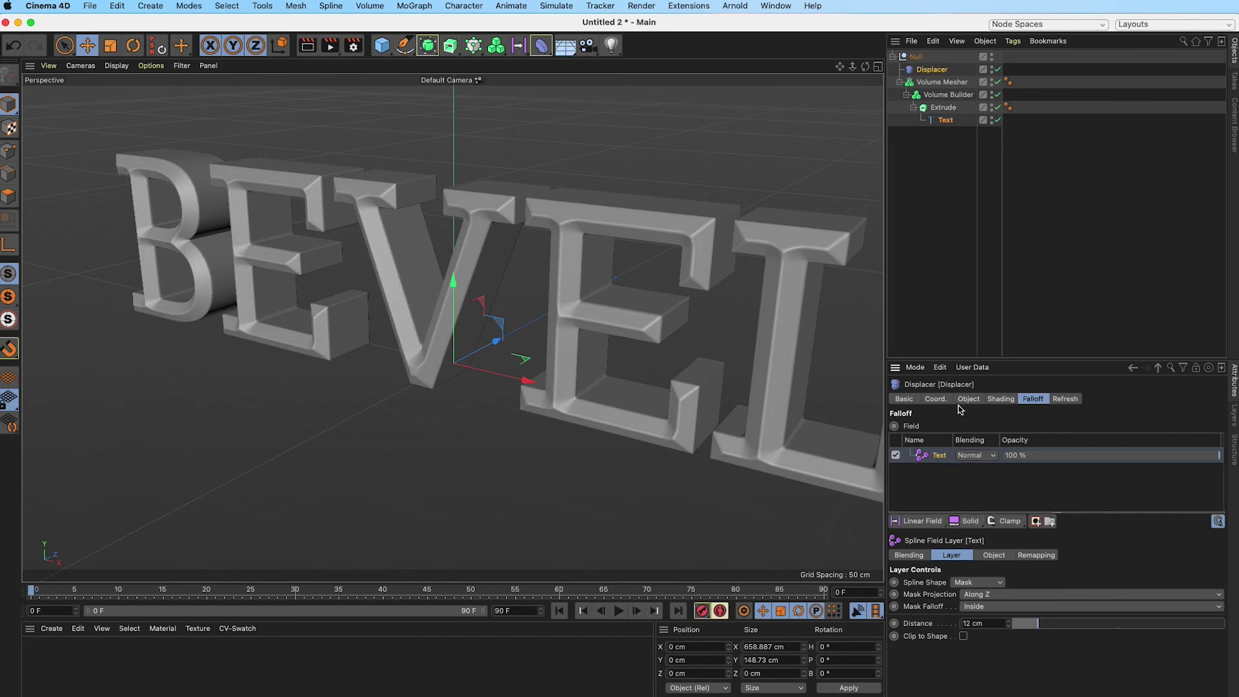
left_click(951, 97)
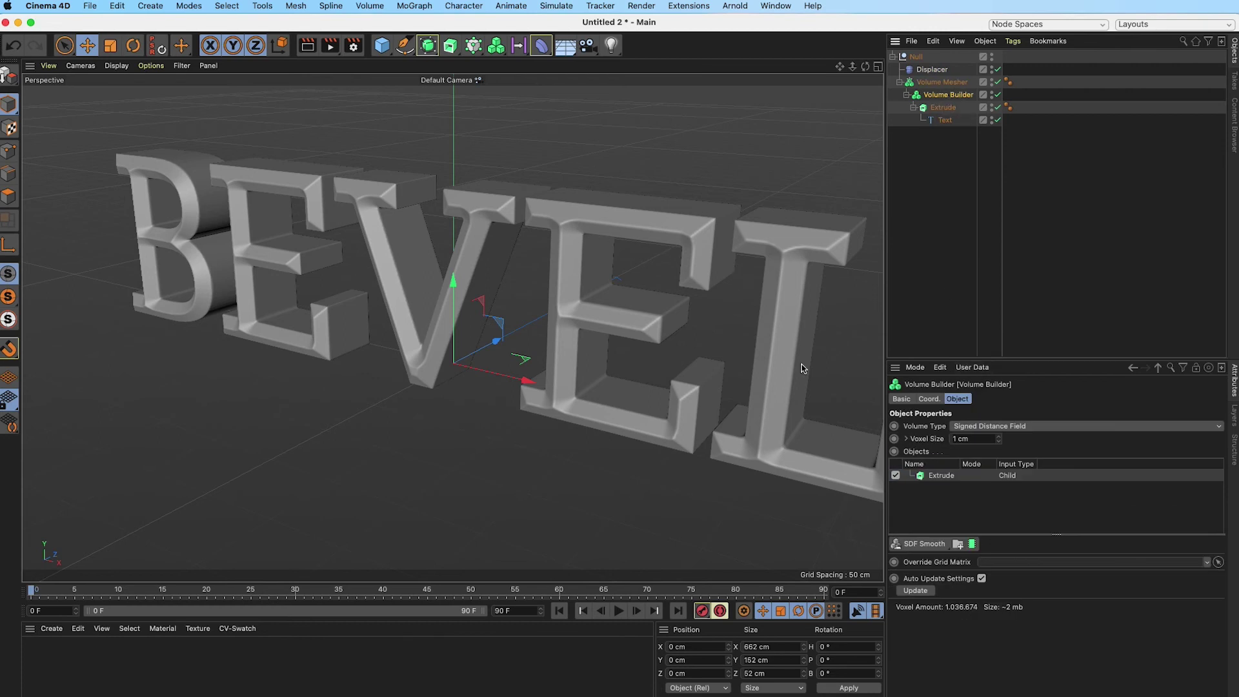
- Add an SDF Smooth filter to the Volume Builder using Mean, voxel distance 1, 1 iteration
left_click(942, 477)
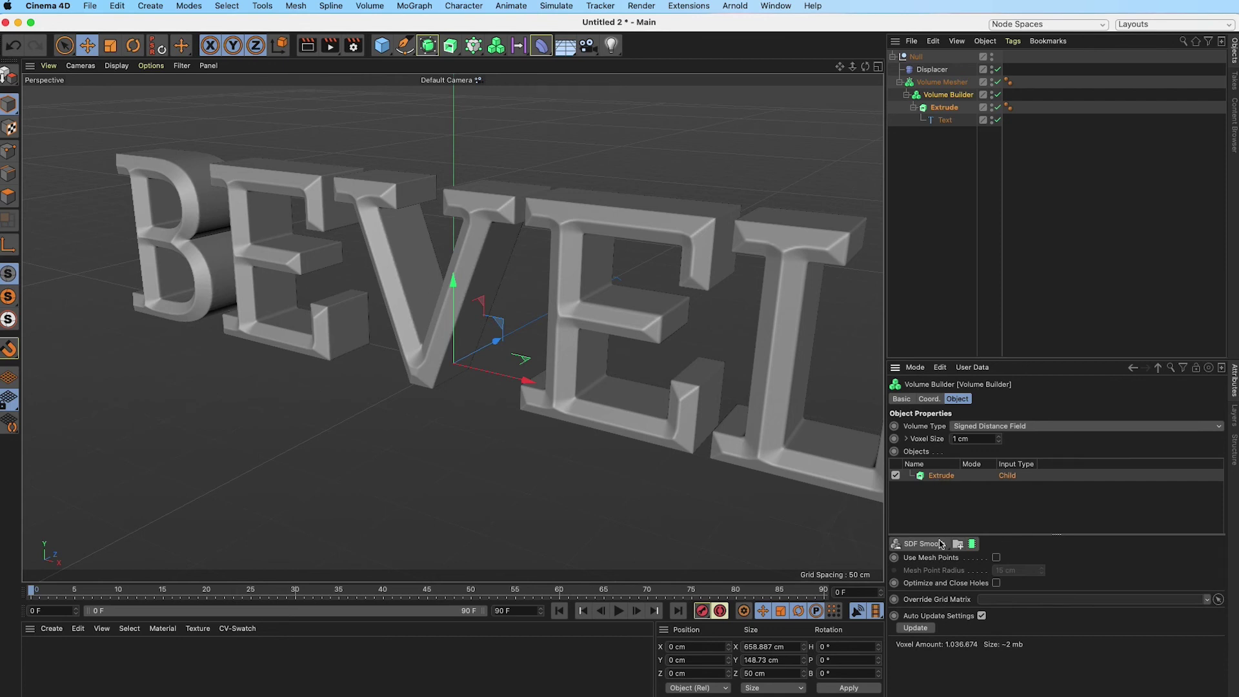
left_click_drag(945, 549, 941, 559)
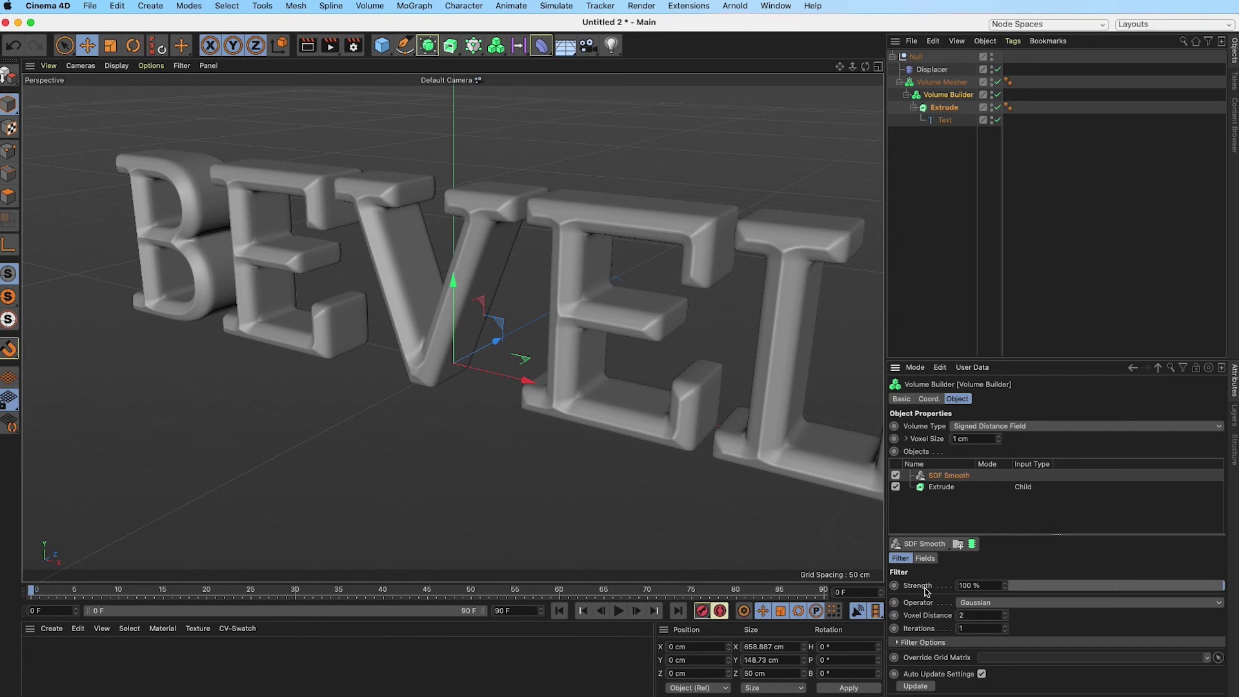
left_click(974, 614)
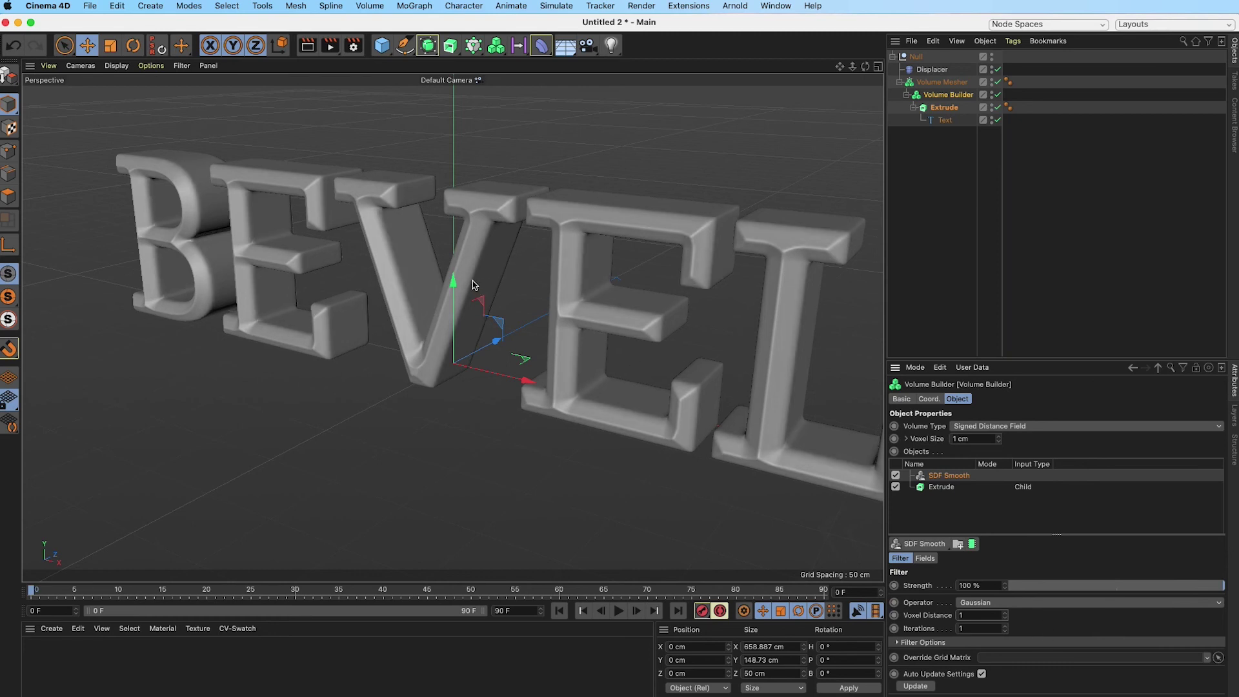
left_click(993, 603)
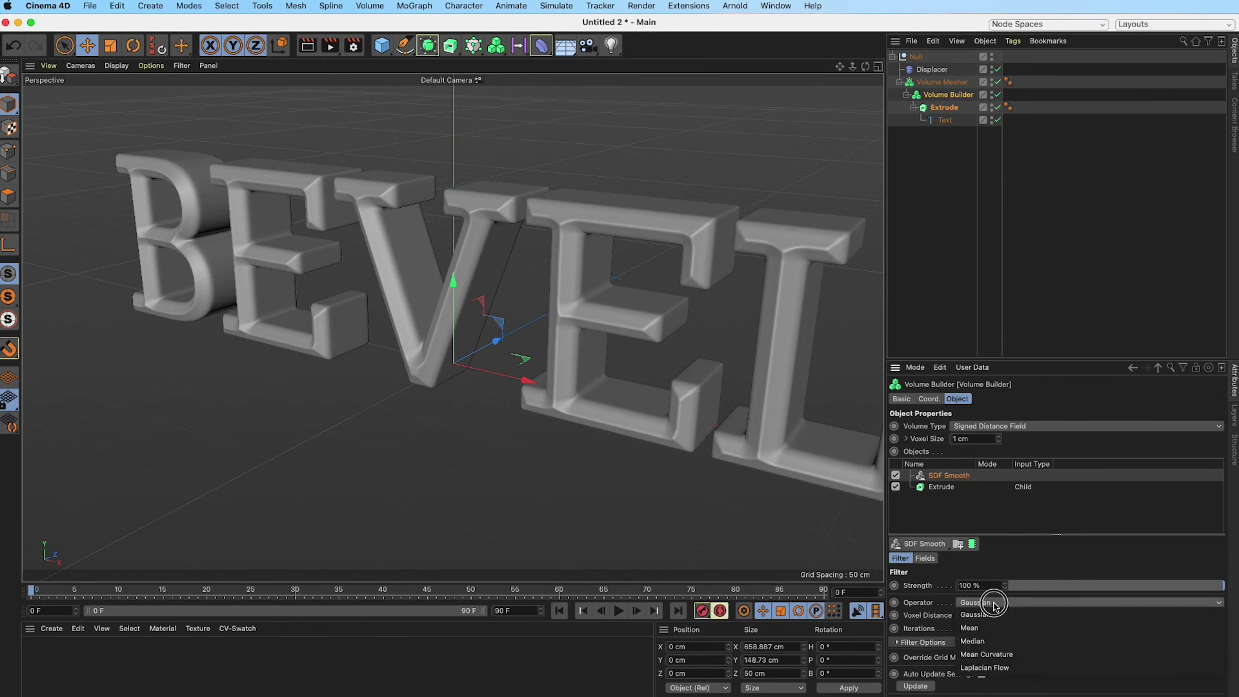
left_click(994, 629)
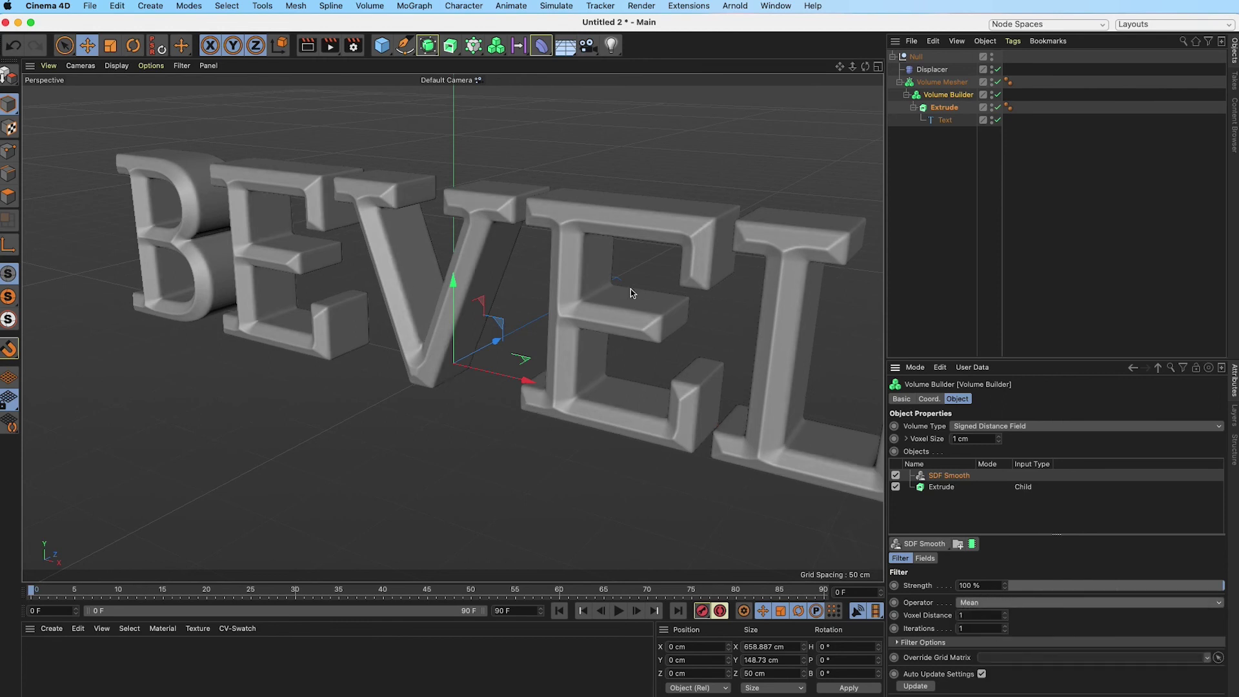
left_click_drag(522, 298, 570, 304, "alt")
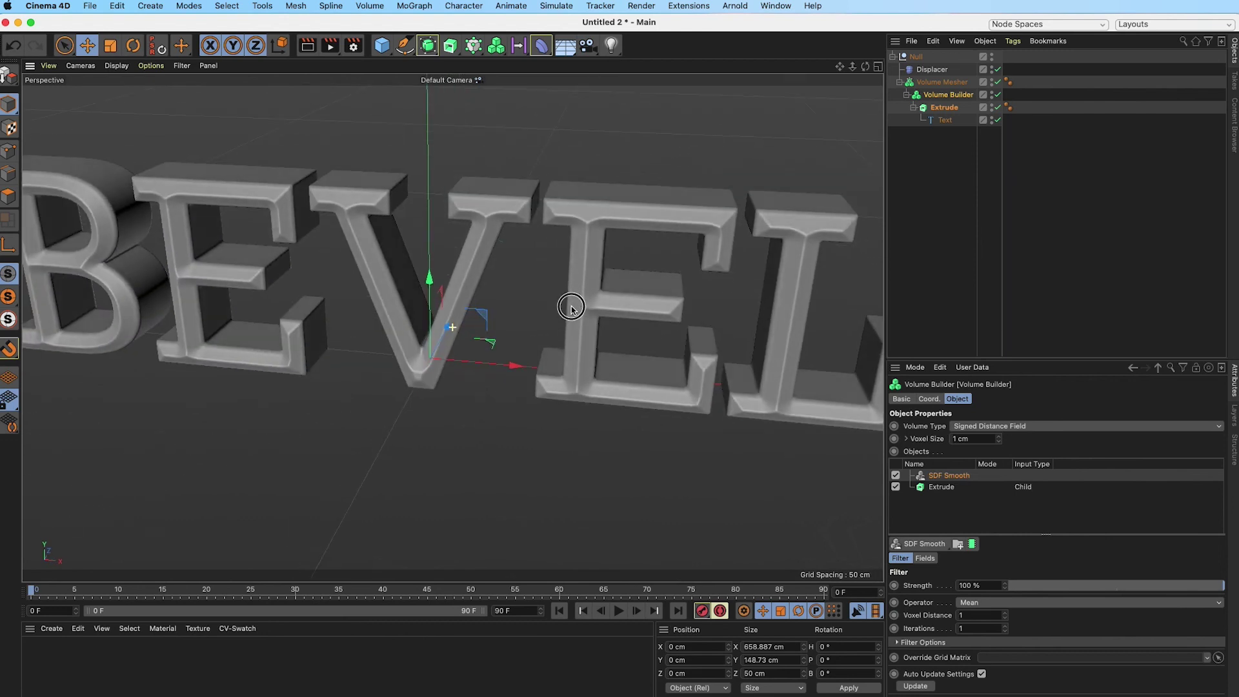
left_click(943, 121)
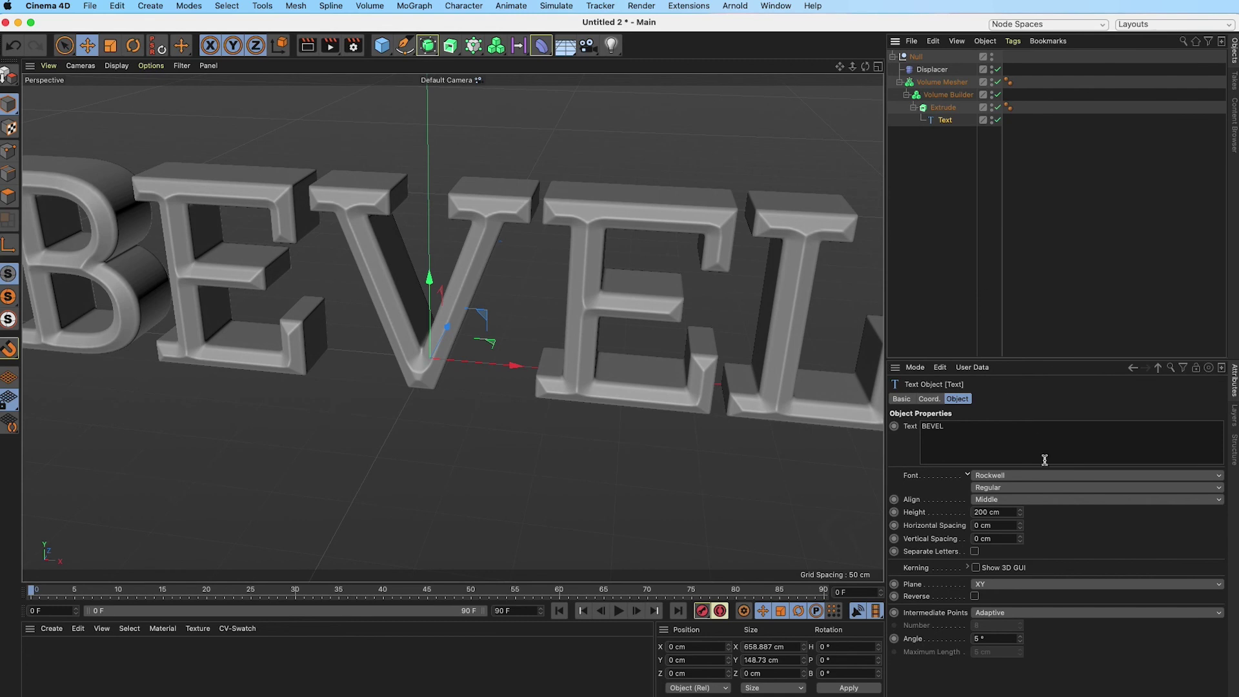
- Try Roboto, then set the BEVEL text's font to Optima and review the bevels
left_click(1030, 475)
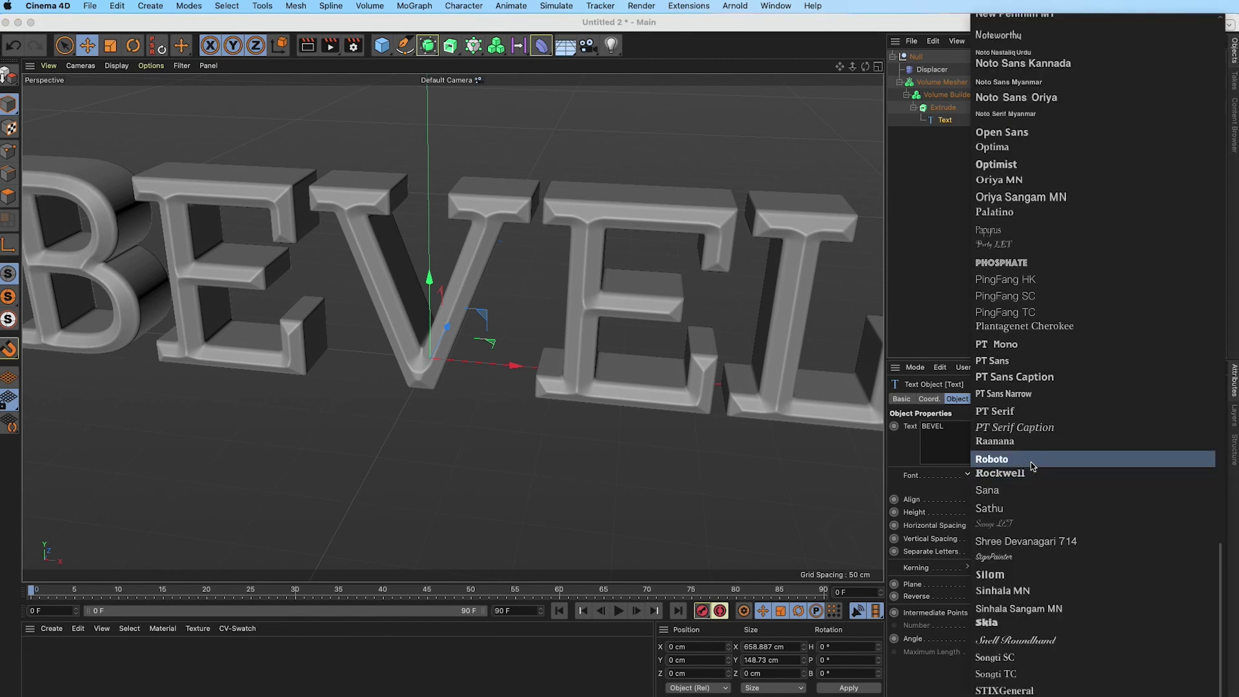
left_click(1030, 460)
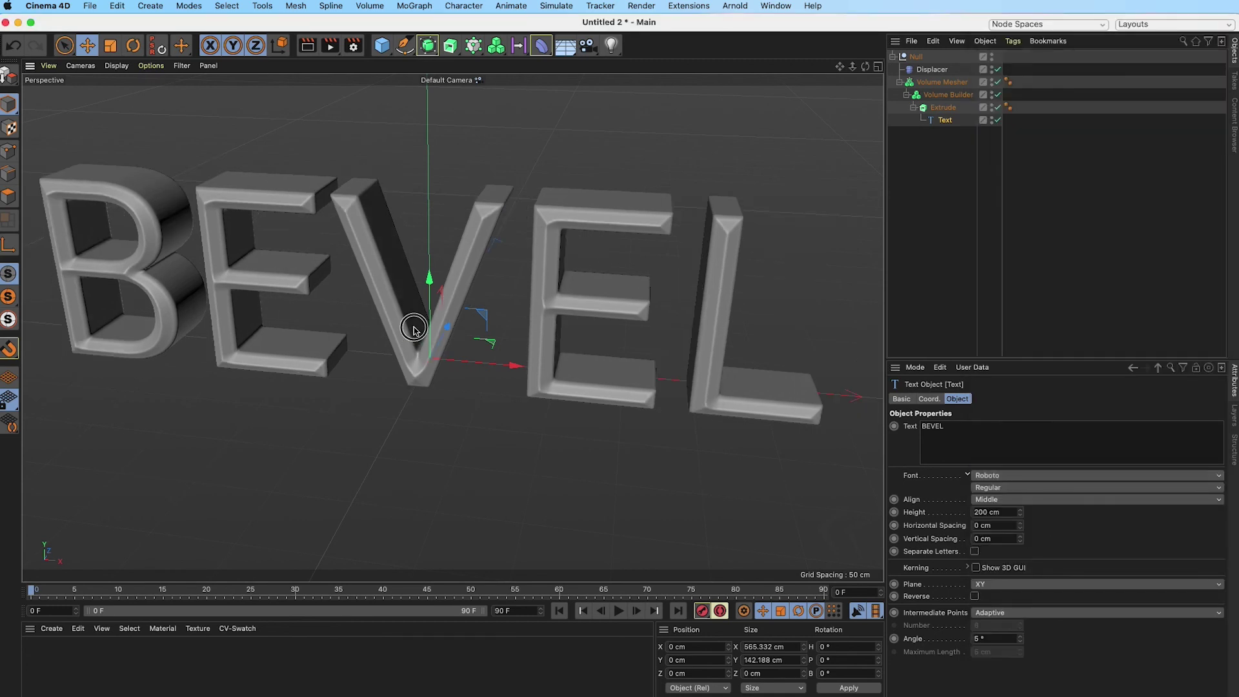
left_click_drag(409, 326, 359, 296, "alt")
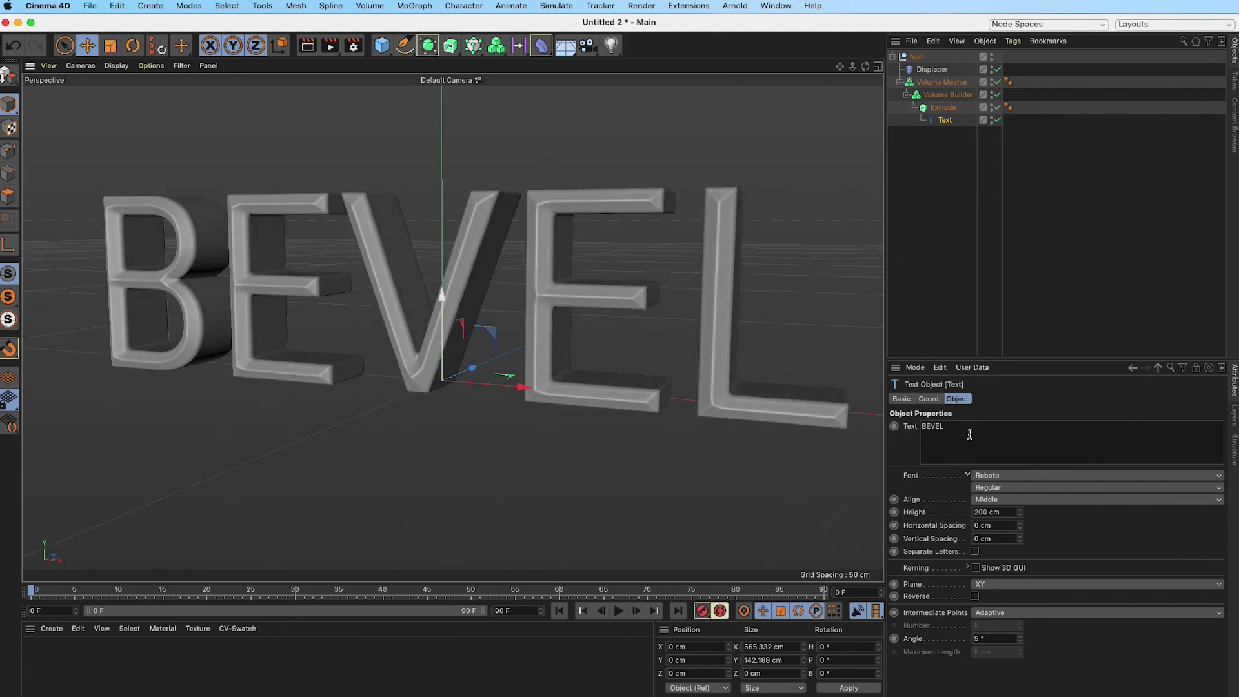
left_click_drag(1013, 480, 1027, 164)
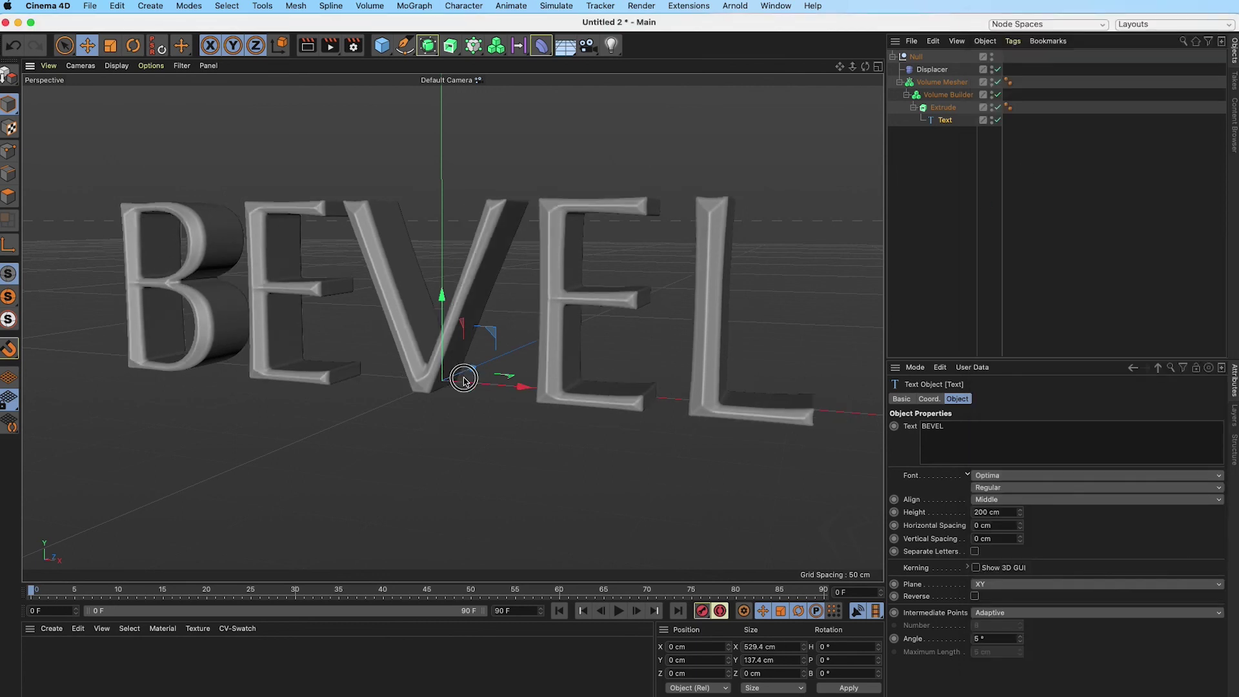
left_click_drag(464, 376, 430, 386, "alt")
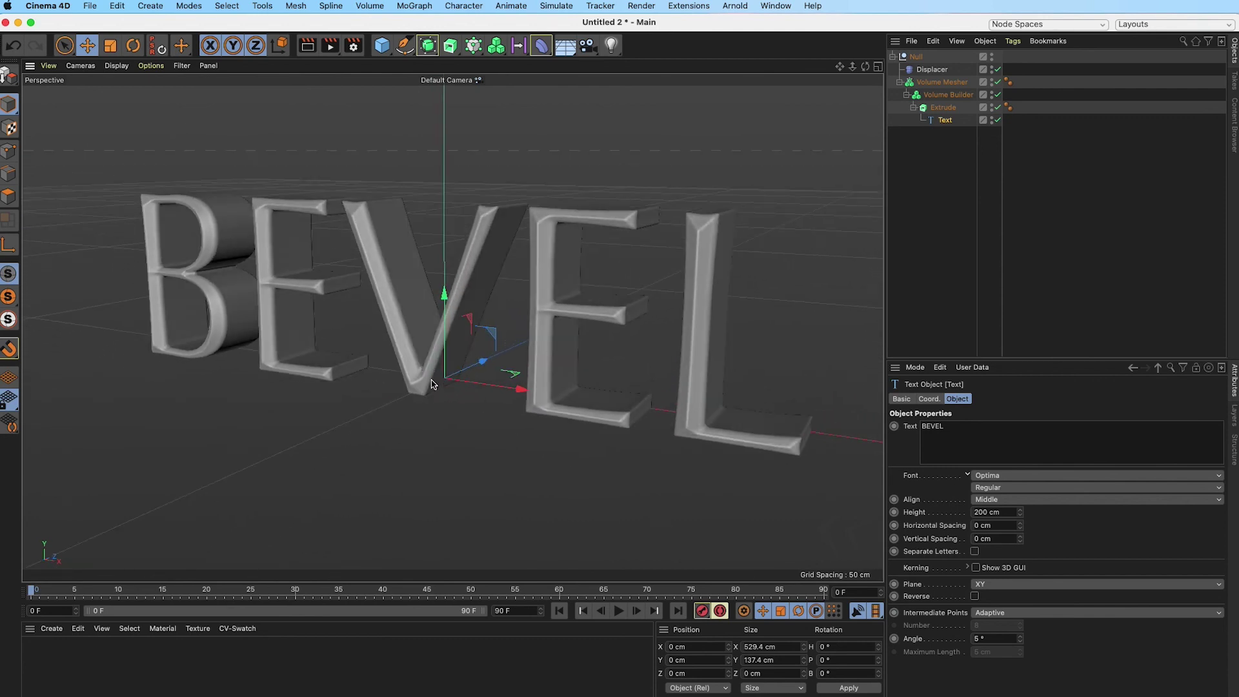